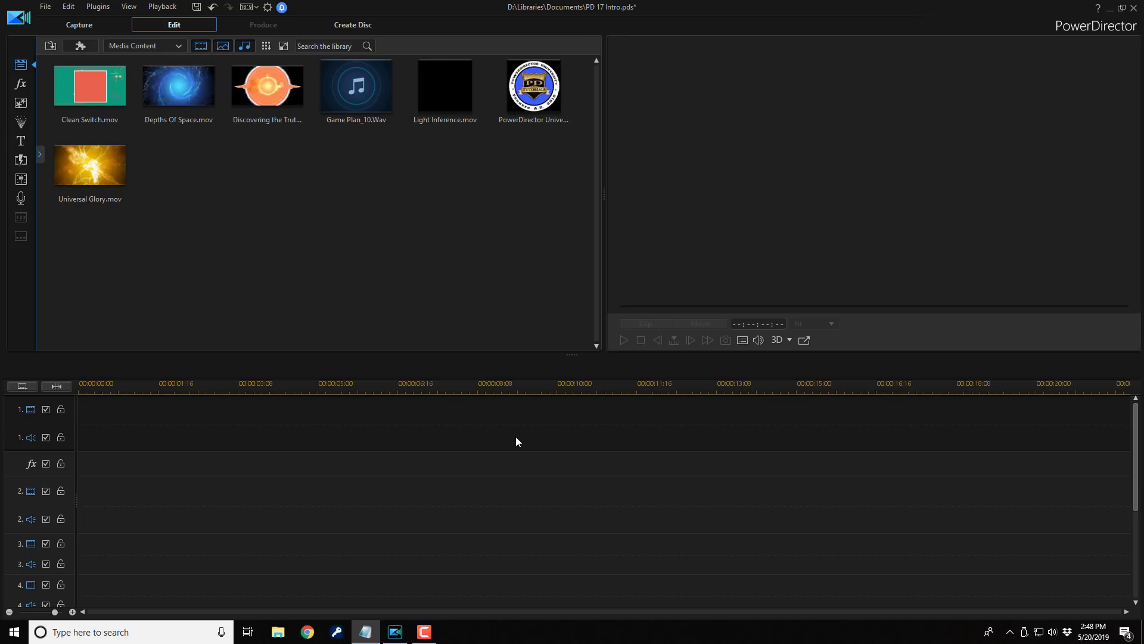
# Preview the library clips, then place Depths Of Space.mov at 00:00:00:00 on video track 1
pyautogui.click(104, 102)
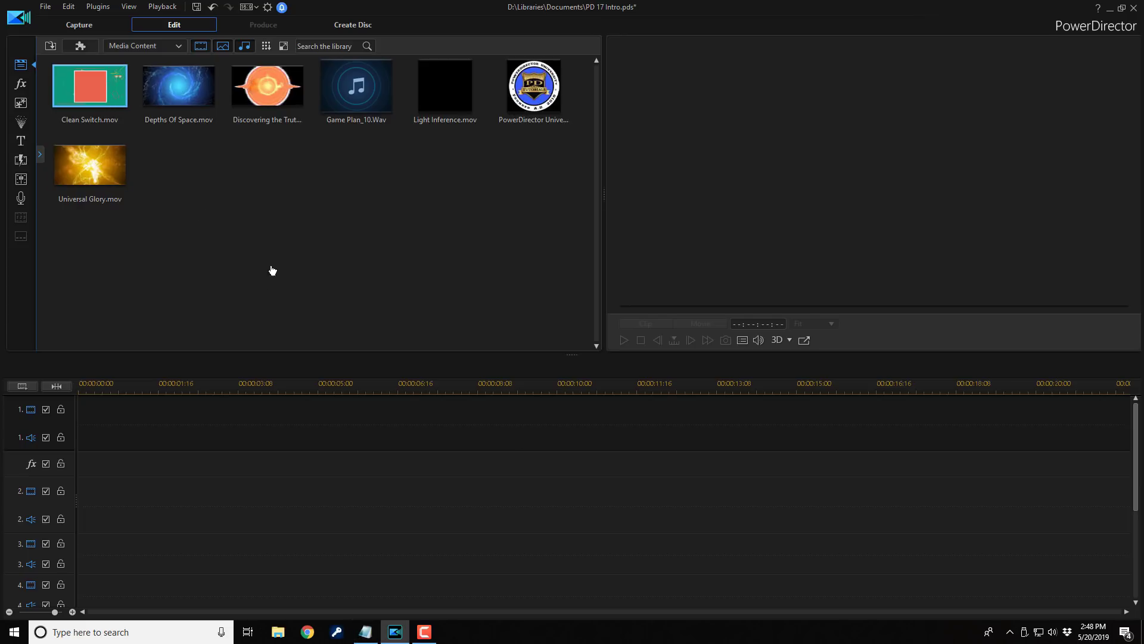
pyautogui.press('space')
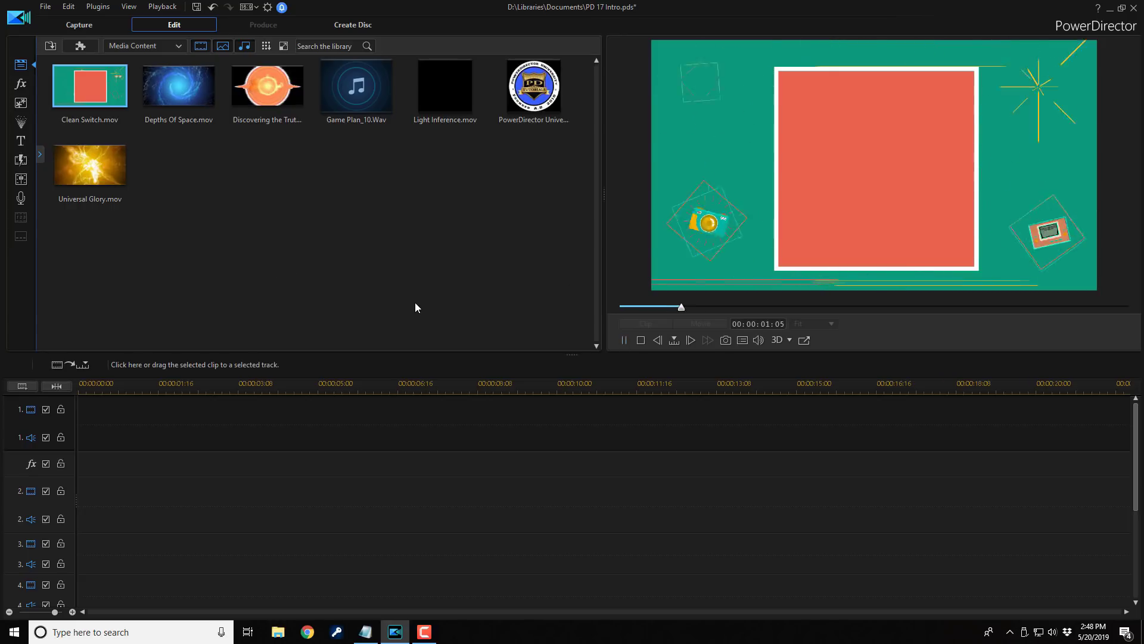
pyautogui.click(191, 111)
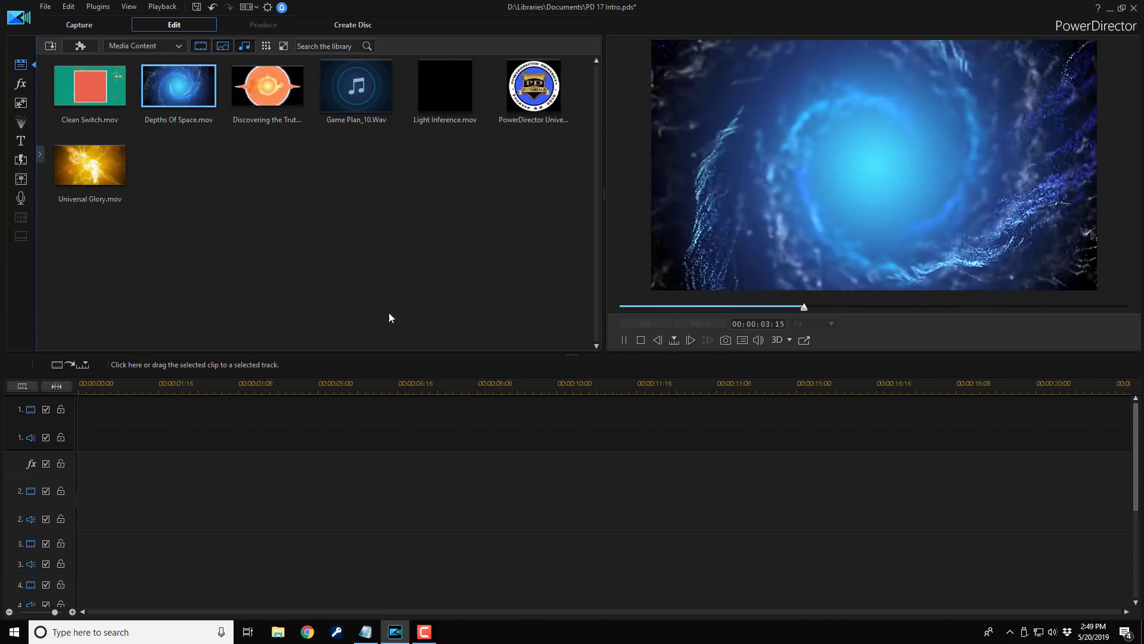
pyautogui.press('Down')
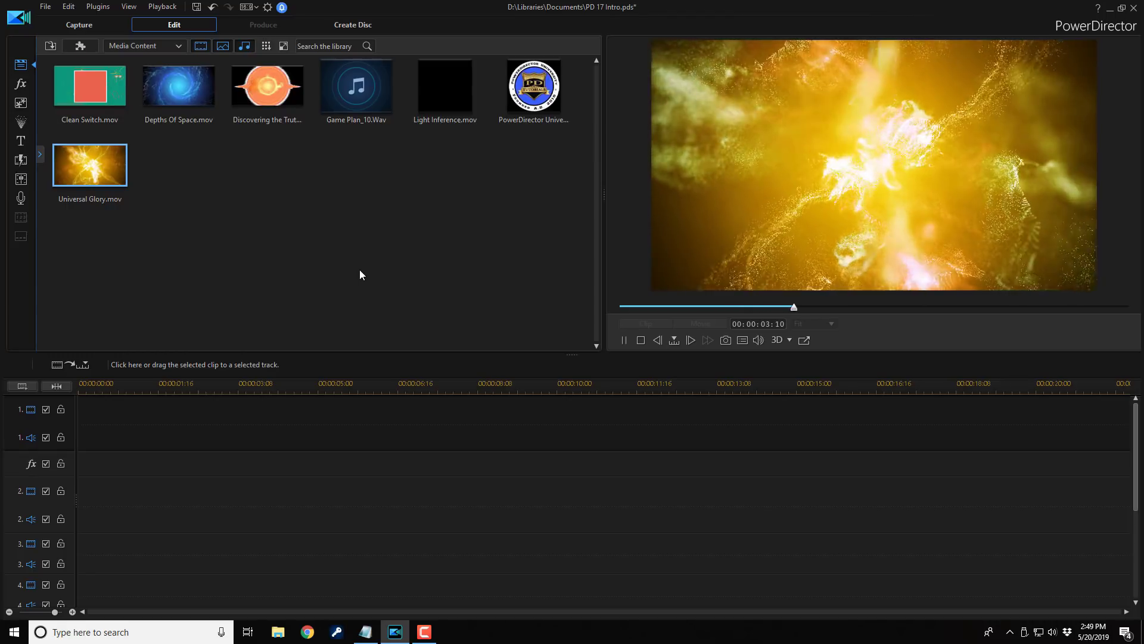
pyautogui.click(624, 340)
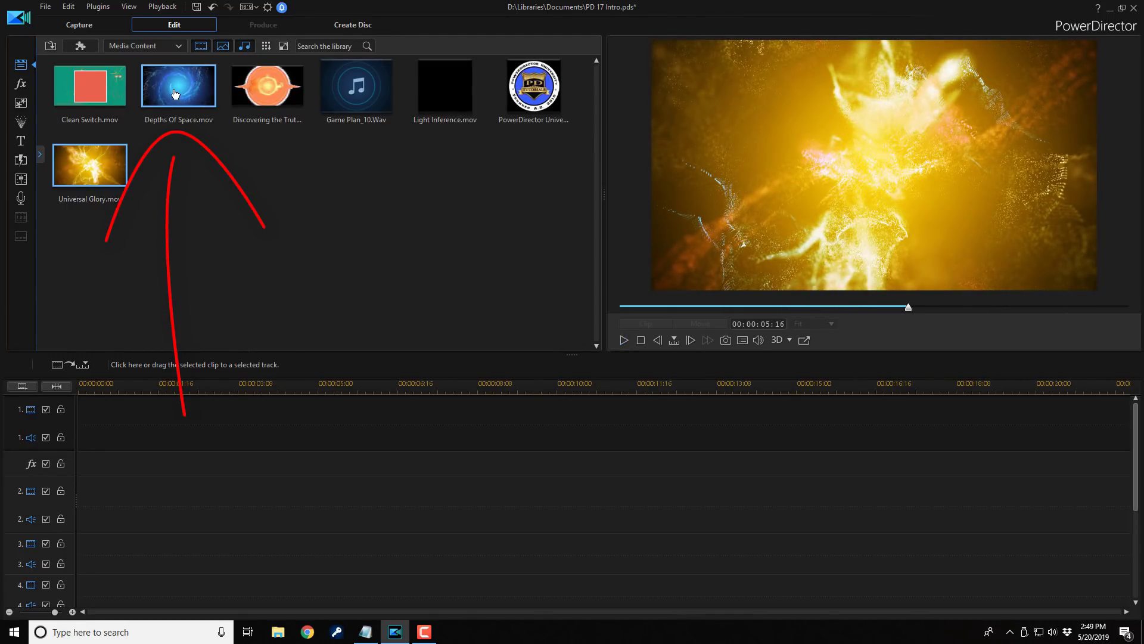
pyautogui.moveTo(176, 92)
pyautogui.mouseDown()
pyautogui.moveTo(138, 398)
pyautogui.moveTo(58, 422)
pyautogui.mouseUp()
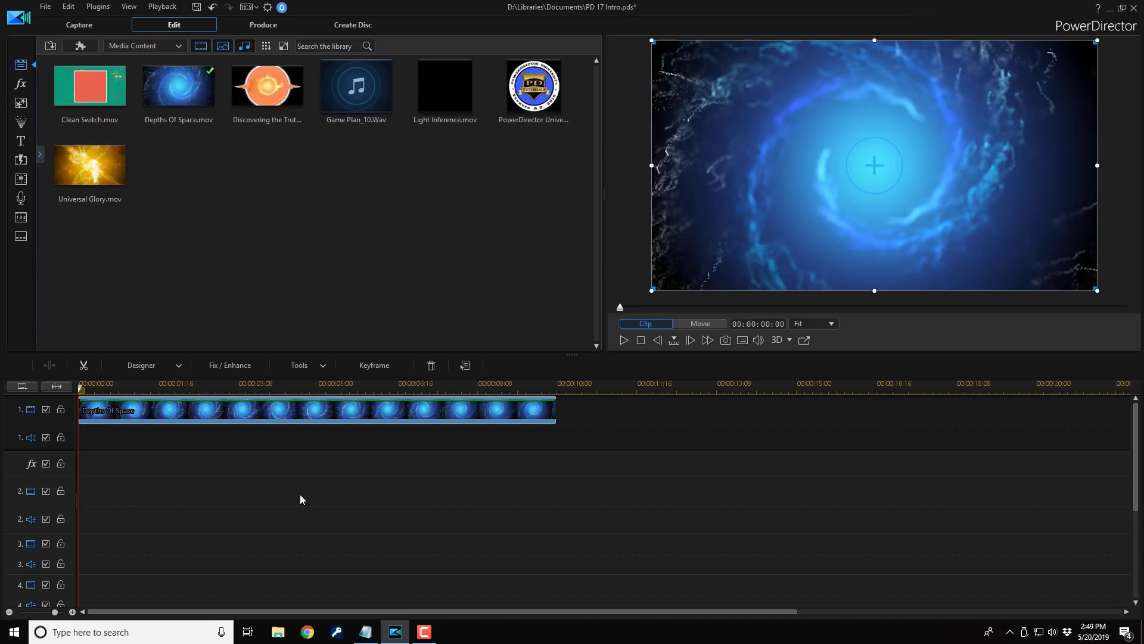
pyautogui.click(527, 89)
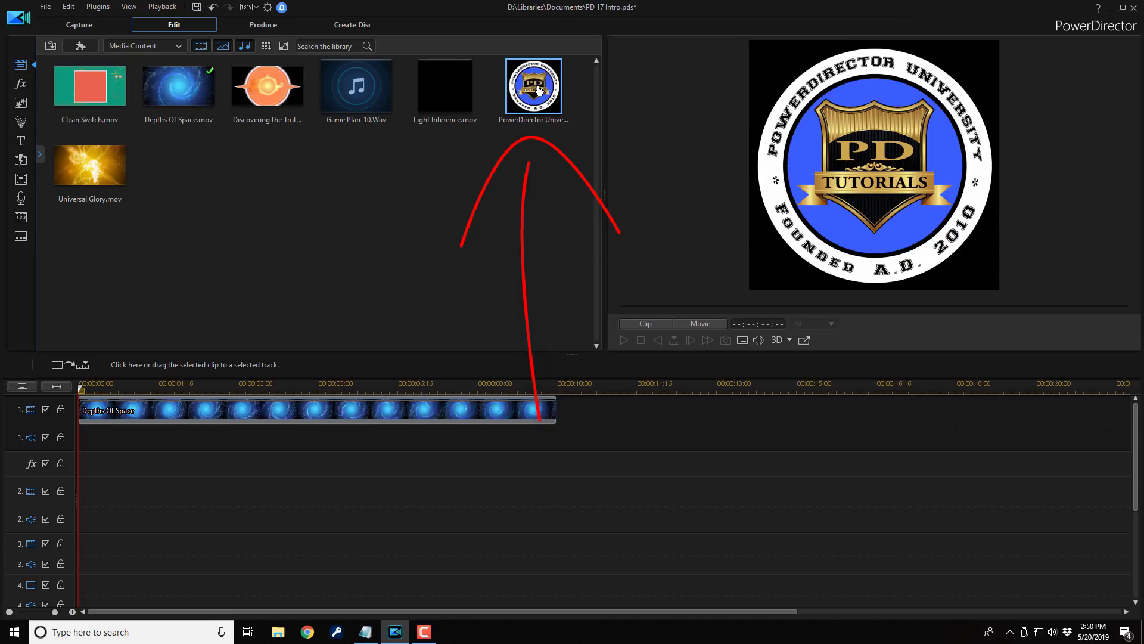
# Add the PowerDirector University logo to track 2 near 00:00:01:16, extending it to 00:00:10:00
pyautogui.moveTo(538, 90)
pyautogui.mouseDown()
pyautogui.moveTo(475, 310)
pyautogui.moveTo(408, 459)
pyautogui.moveTo(343, 488)
pyautogui.moveTo(199, 501)
pyautogui.mouseUp()
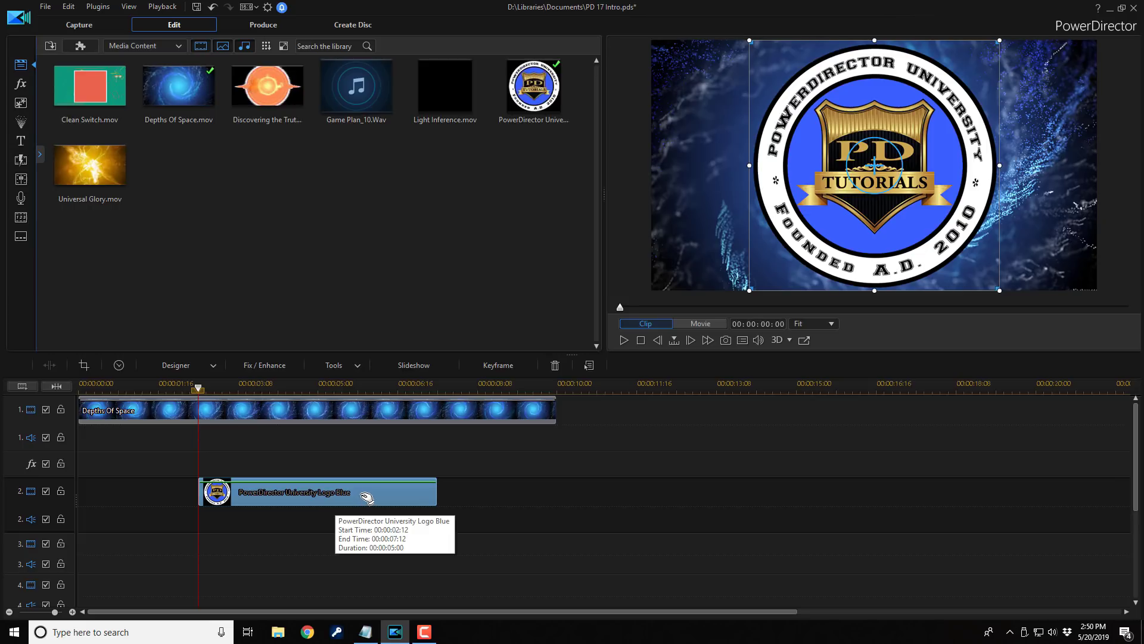
pyautogui.click(132, 390)
pyautogui.moveTo(132, 391); pyautogui.dragTo(192, 408)
pyautogui.click(387, 498)
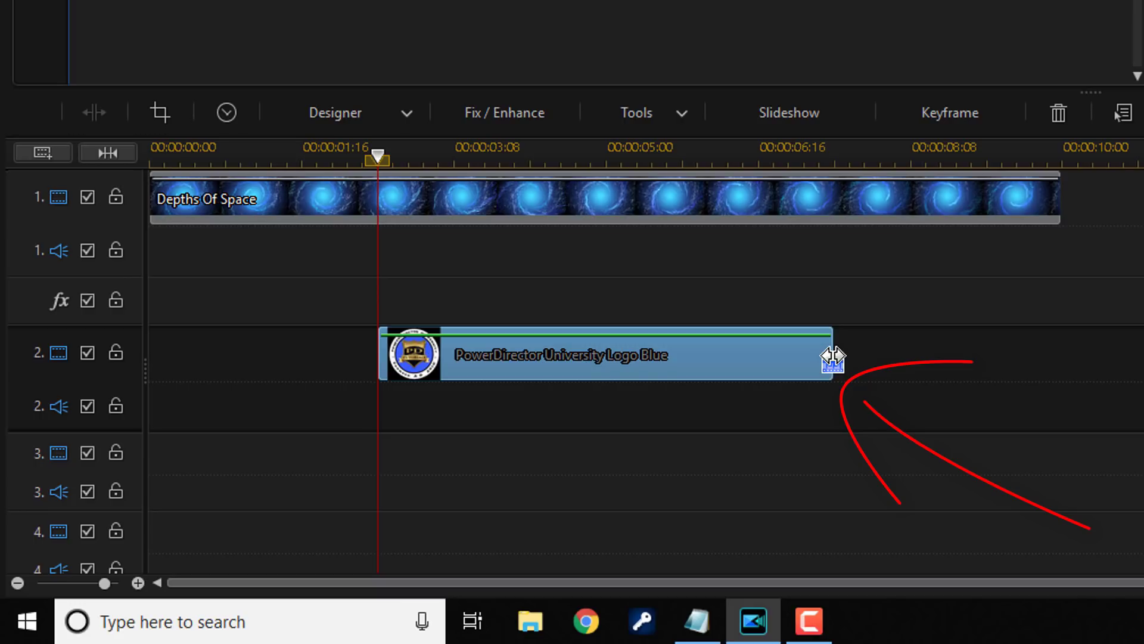
pyautogui.moveTo(833, 357); pyautogui.dragTo(1060, 362)
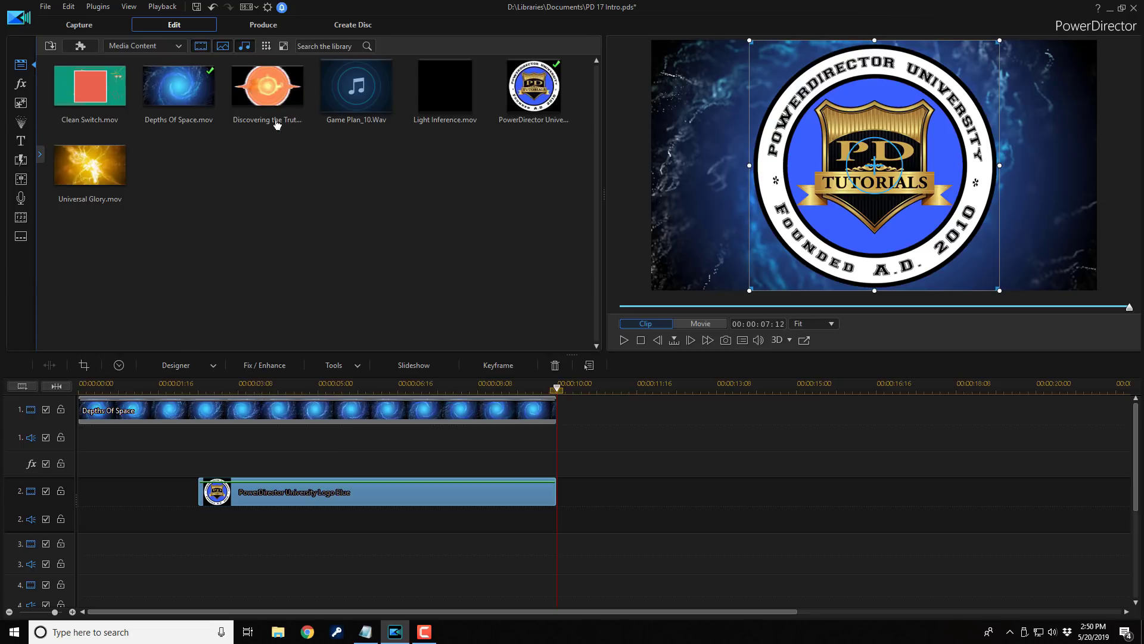
# Preview Discovering the Truth and Light Inference, then put Discovering the Truth on track 3 under the logo
pyautogui.click(289, 102)
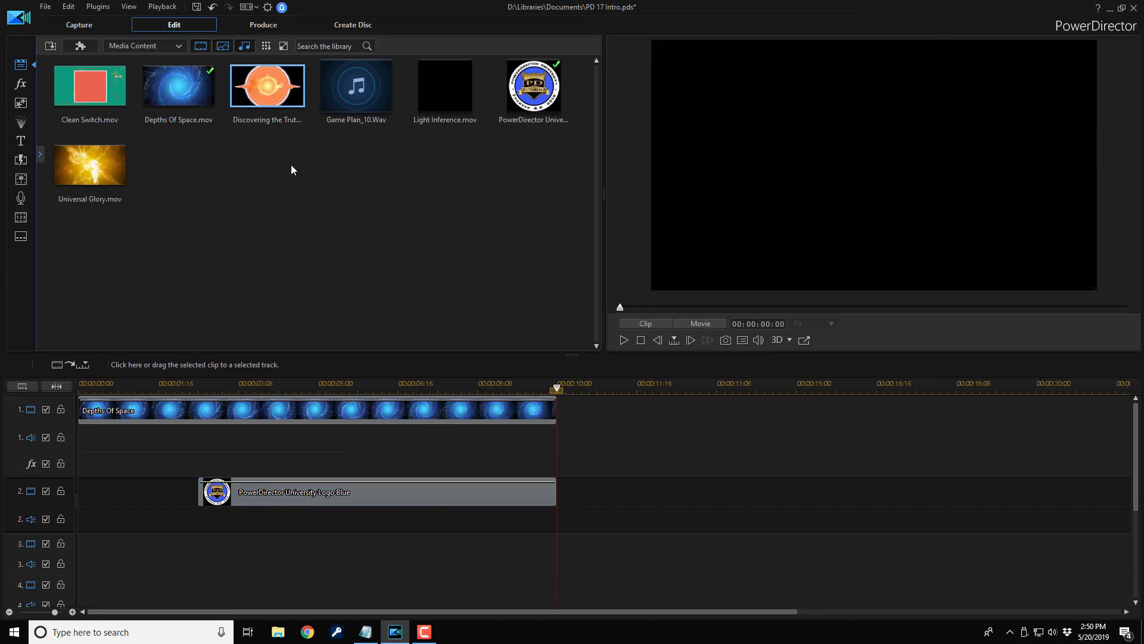
pyautogui.click(624, 340)
pyautogui.click(431, 109)
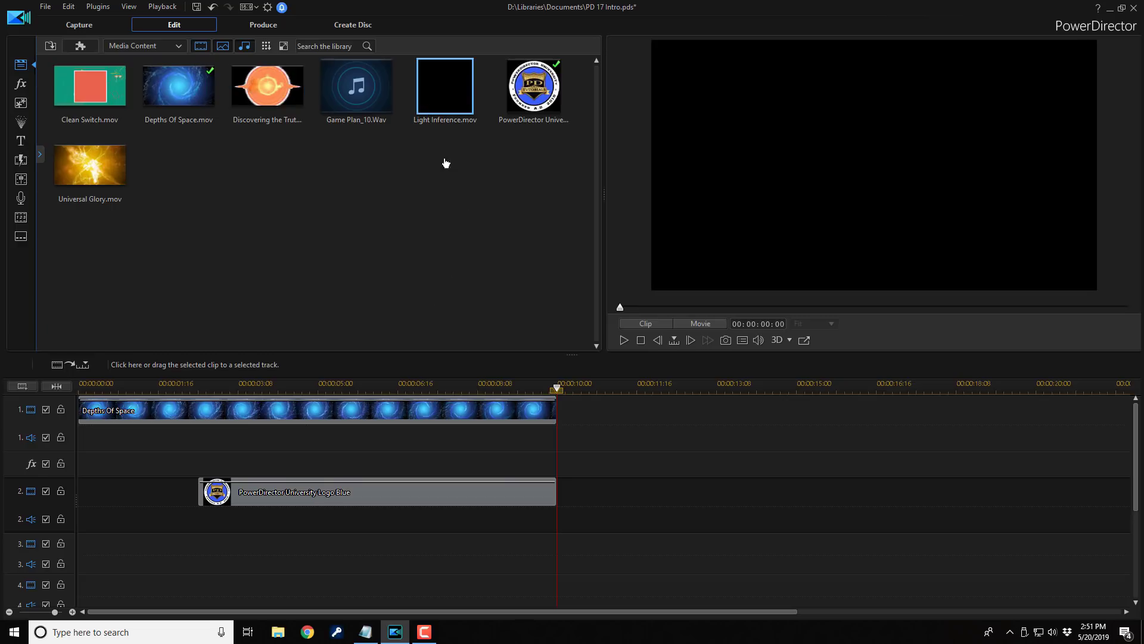
pyautogui.click(624, 341)
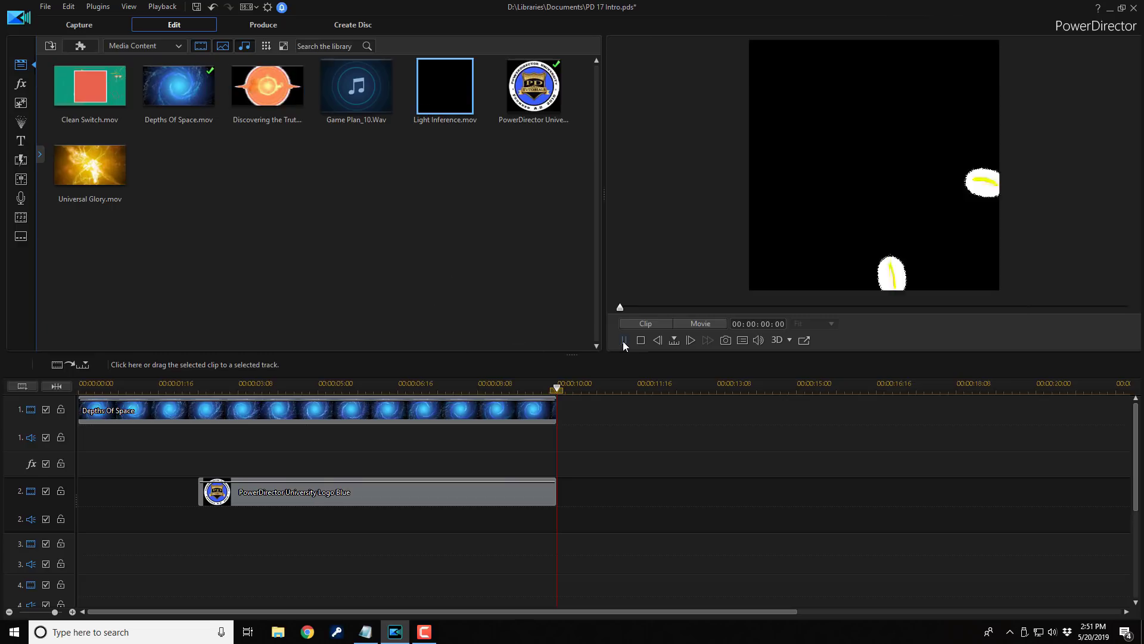
pyautogui.click(270, 92)
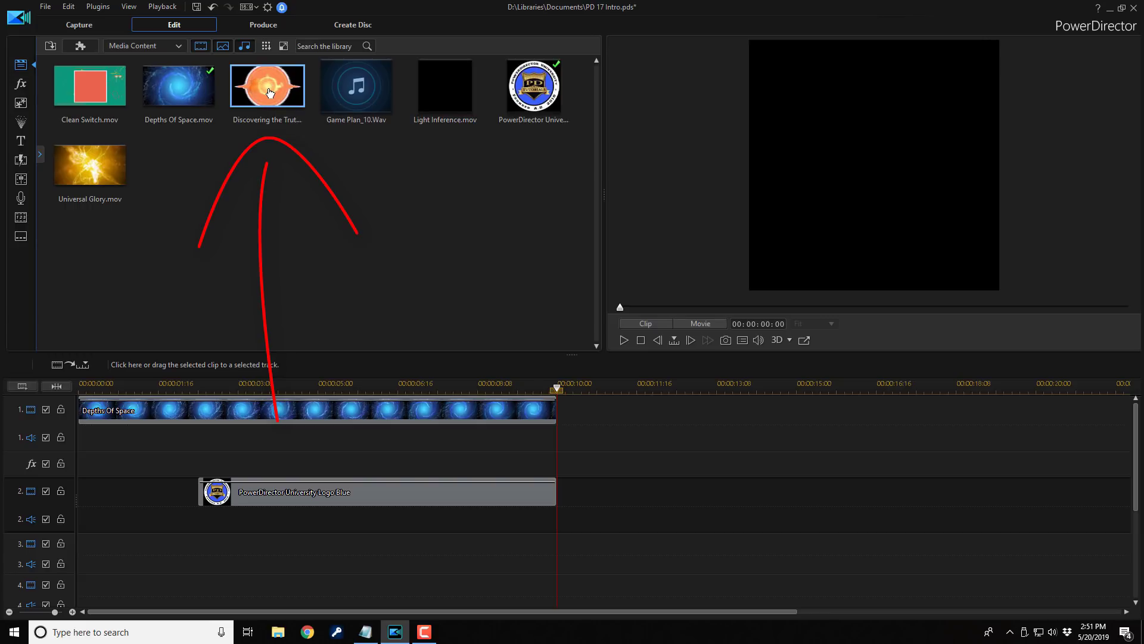
pyautogui.moveTo(270, 92); pyautogui.dragTo(201, 563)
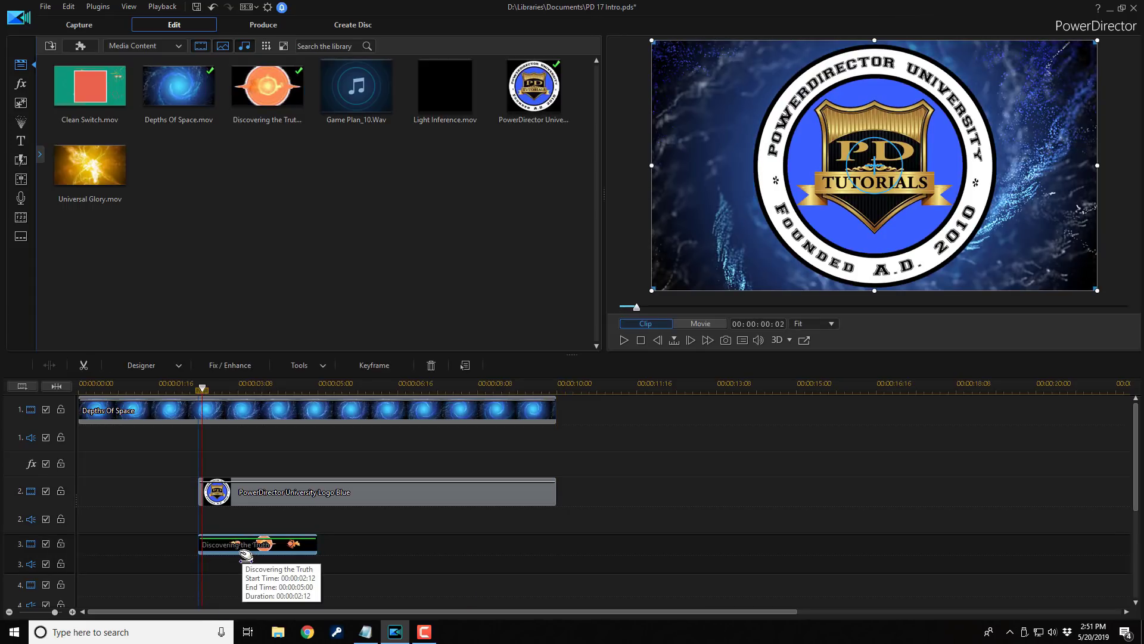
pyautogui.click(250, 492)
pyautogui.click(192, 410)
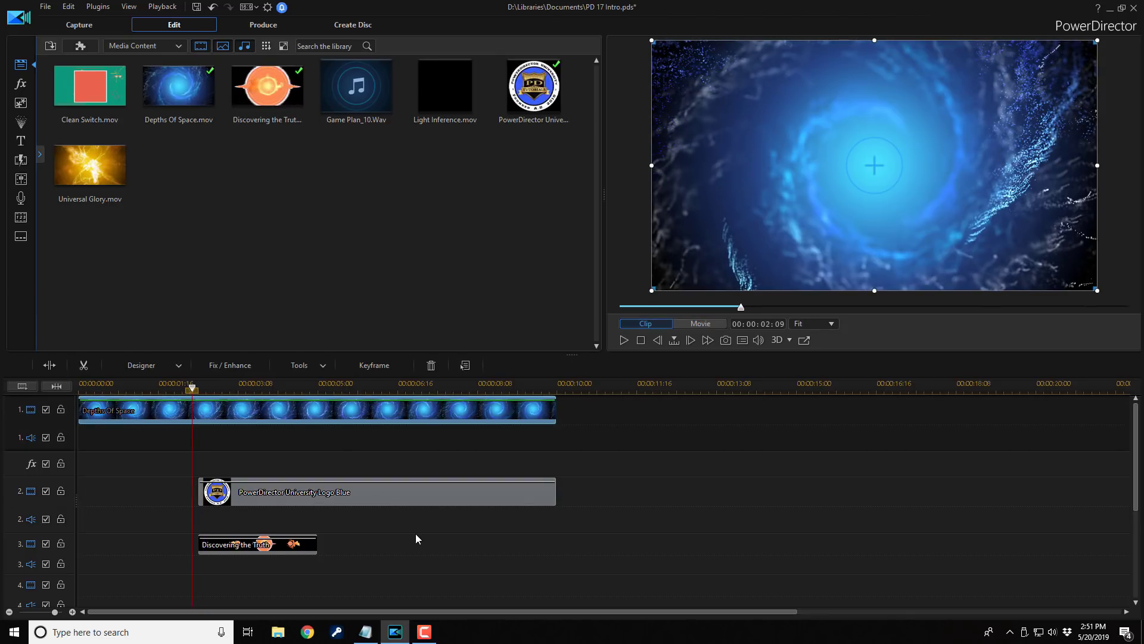
pyautogui.click(197, 389)
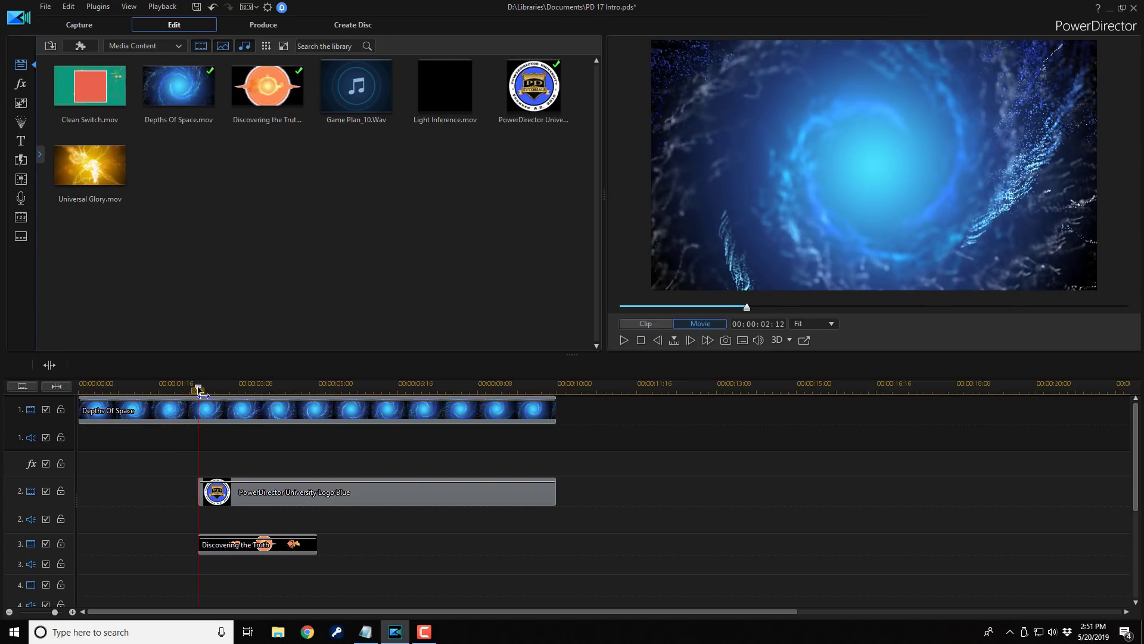
pyautogui.moveTo(201, 388); pyautogui.dragTo(256, 390)
pyautogui.click(270, 408)
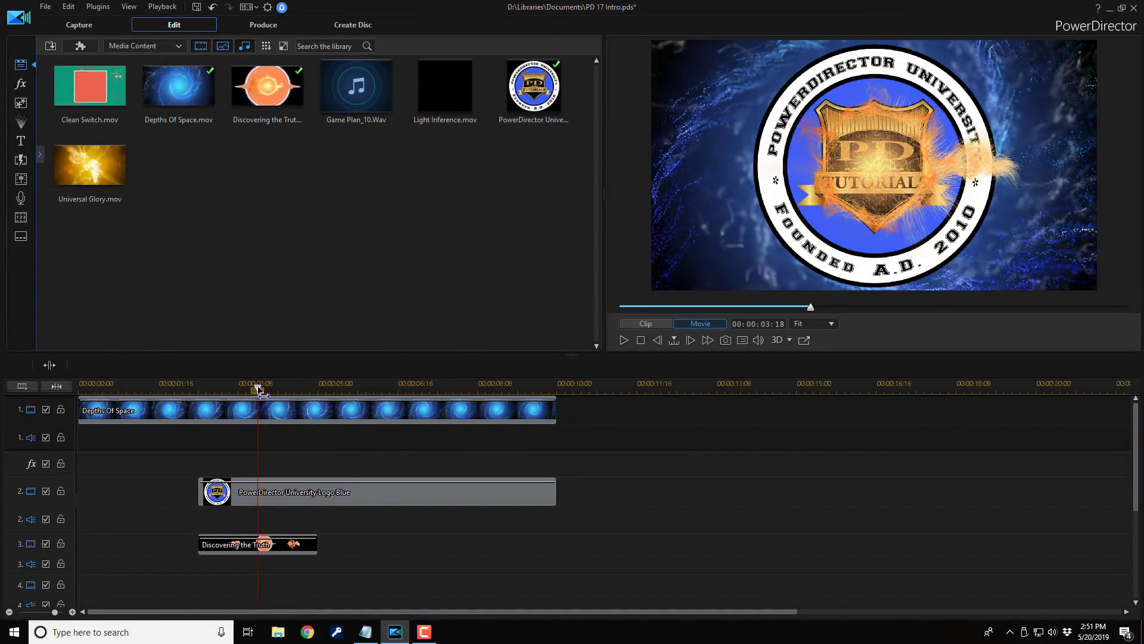
pyautogui.click(262, 408)
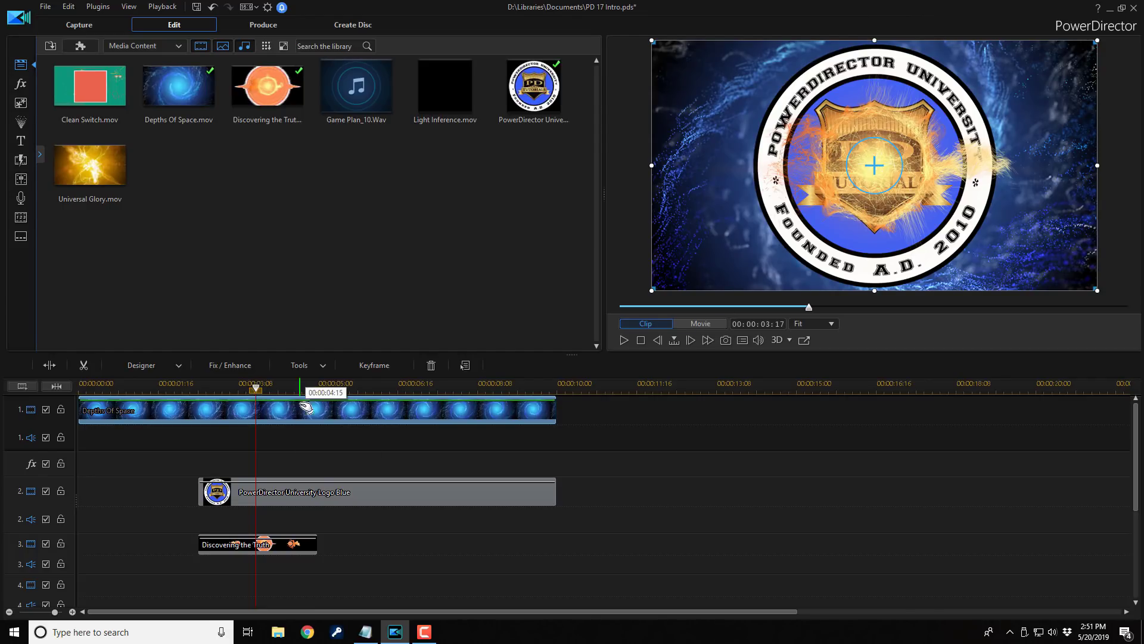
pyautogui.click(255, 388)
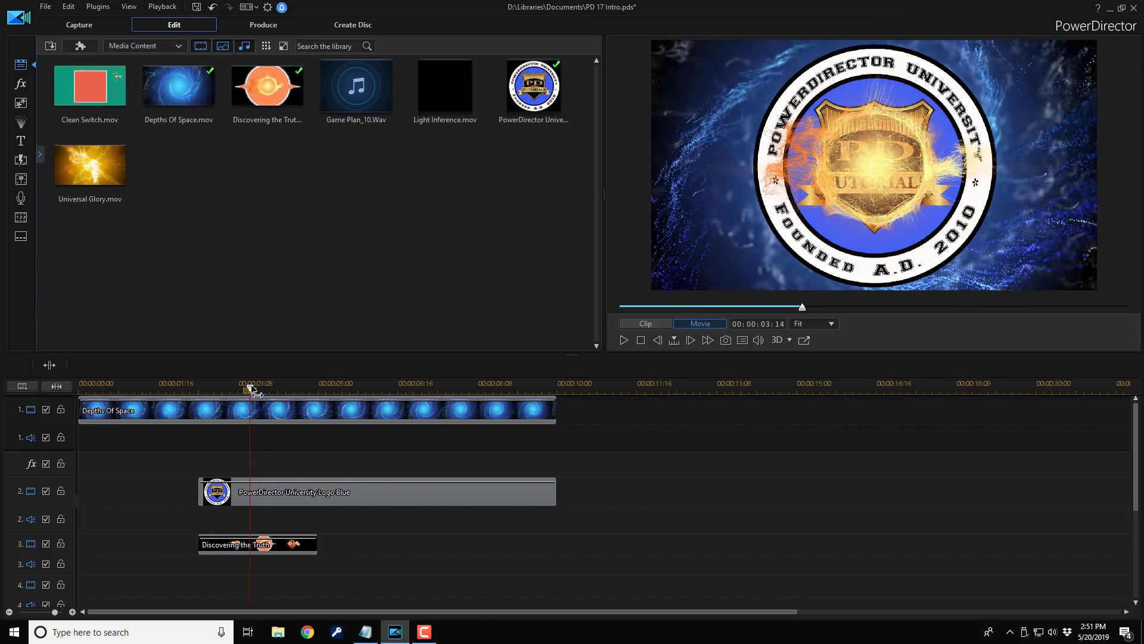
pyautogui.moveTo(256, 391); pyautogui.dragTo(197, 391)
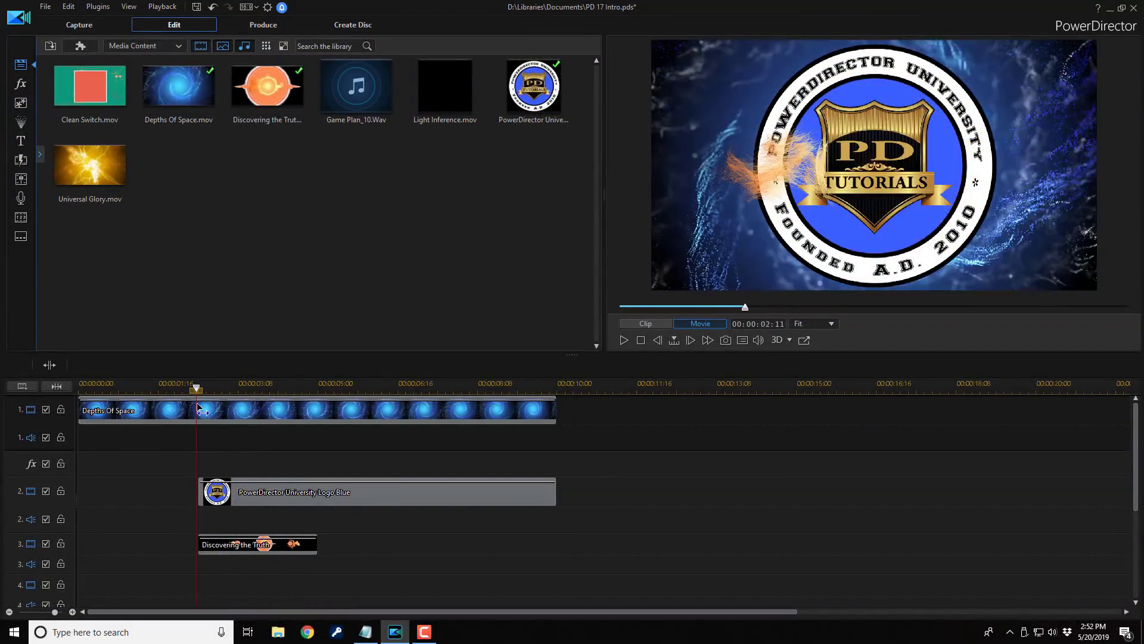
pyautogui.click(200, 410)
pyautogui.click(396, 499)
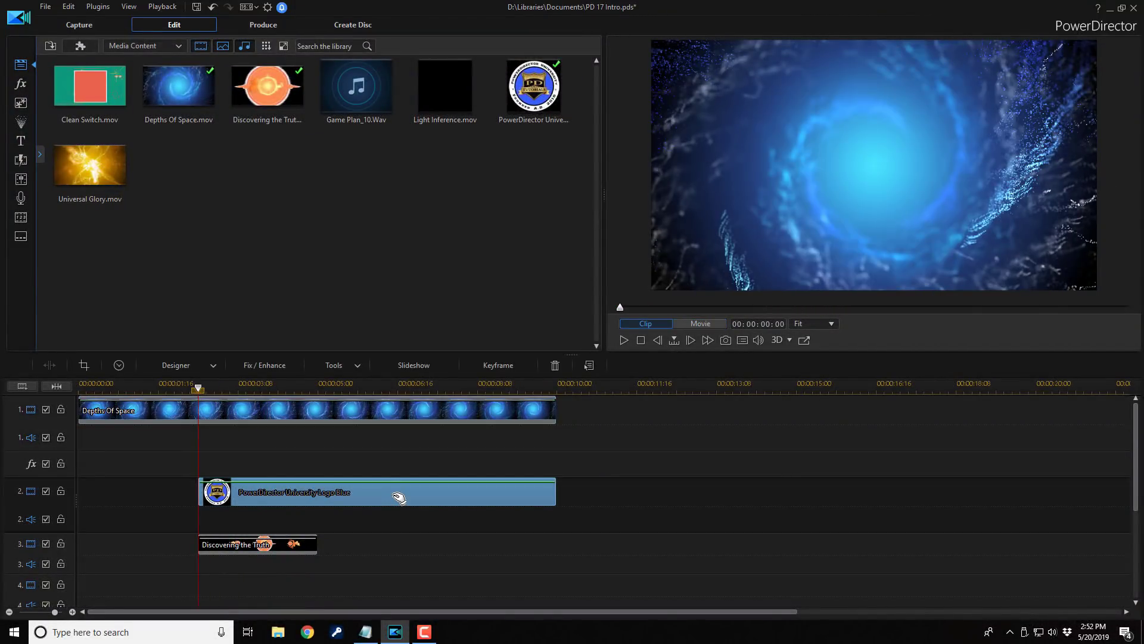
pyautogui.click(293, 551)
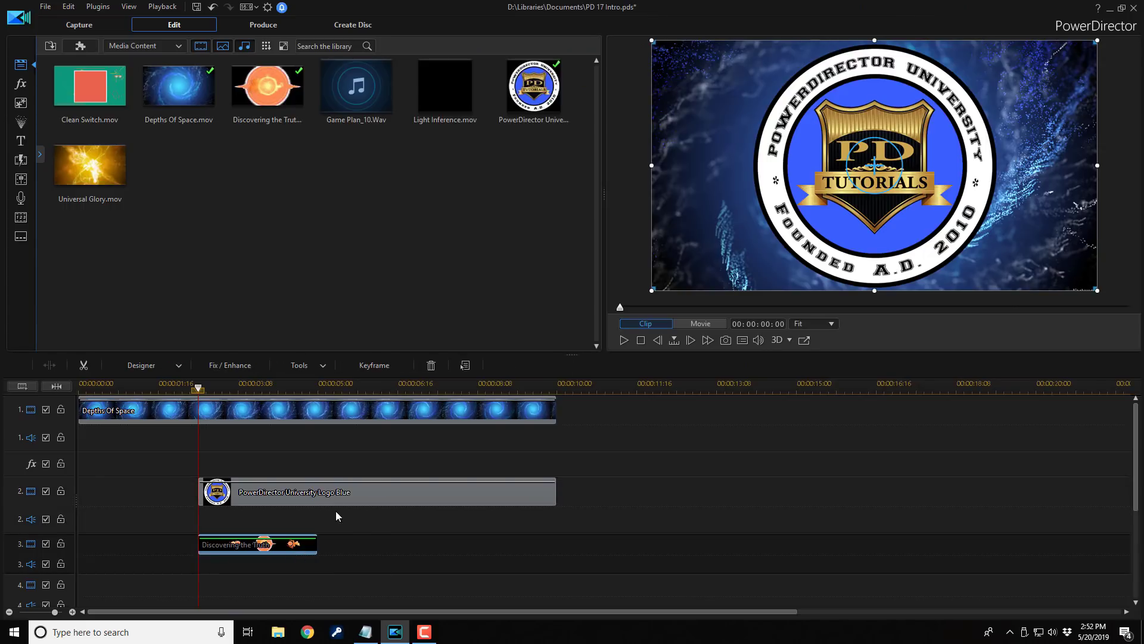
pyautogui.click(698, 323)
pyautogui.click(453, 498)
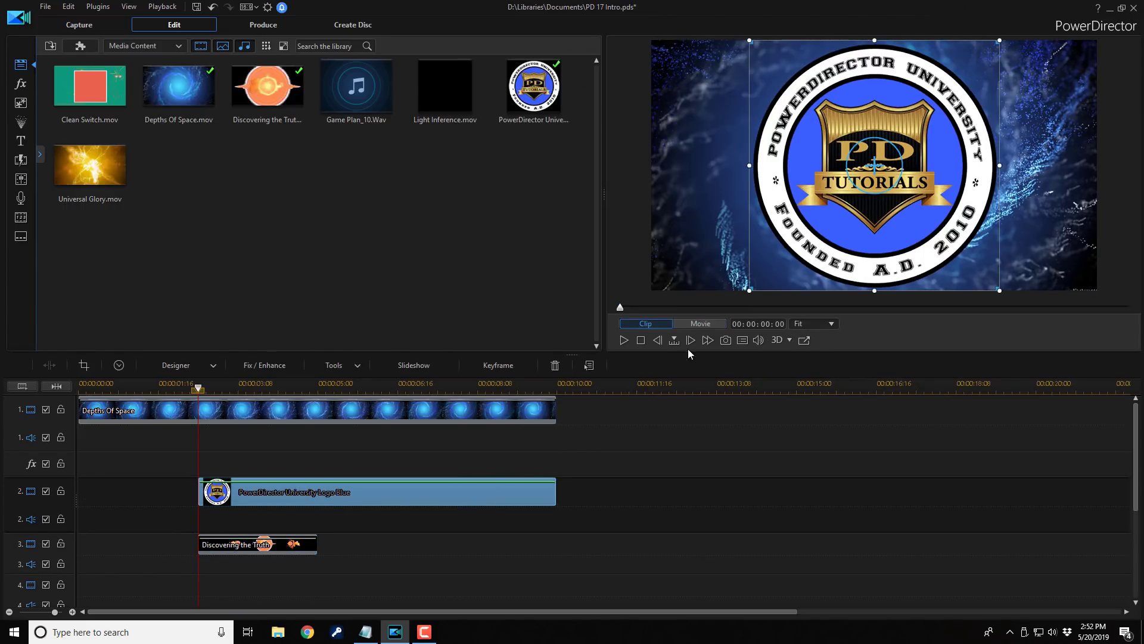
pyautogui.click(695, 323)
pyautogui.click(411, 498)
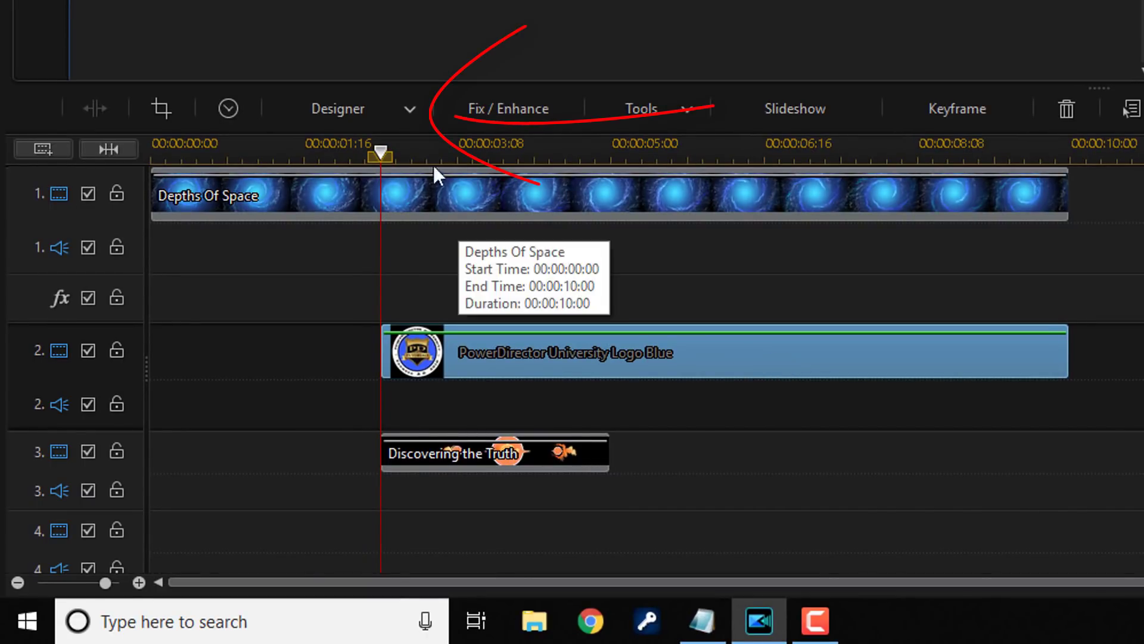
# In PiP Designer, scale the logo down to 0.228 width with aspect ratio maintained
pyautogui.click(410, 108)
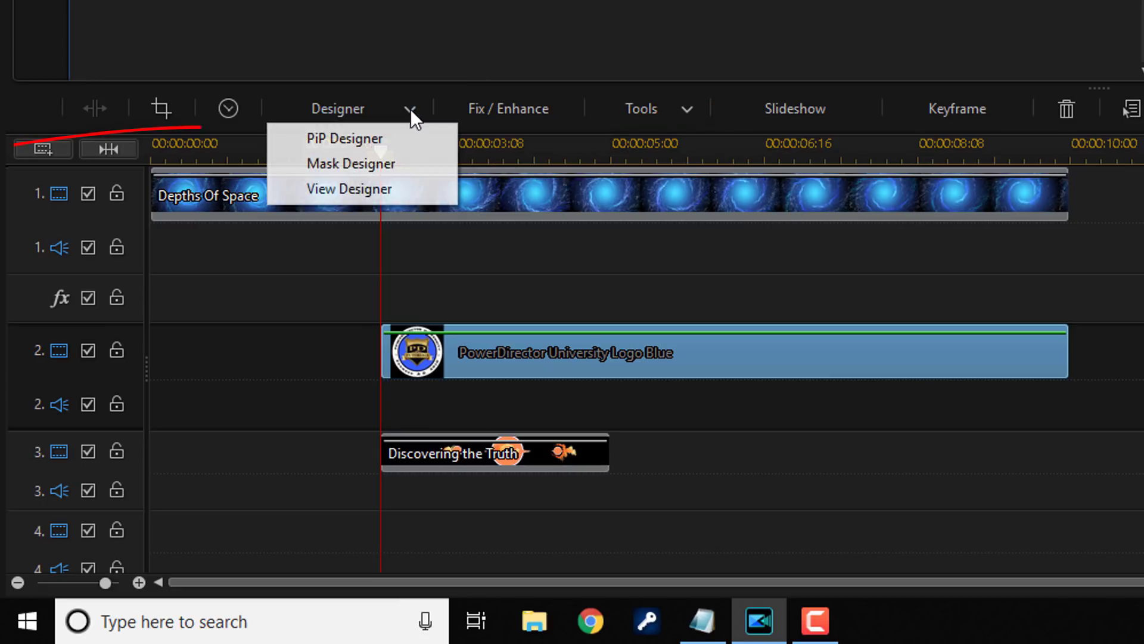
pyautogui.click(369, 140)
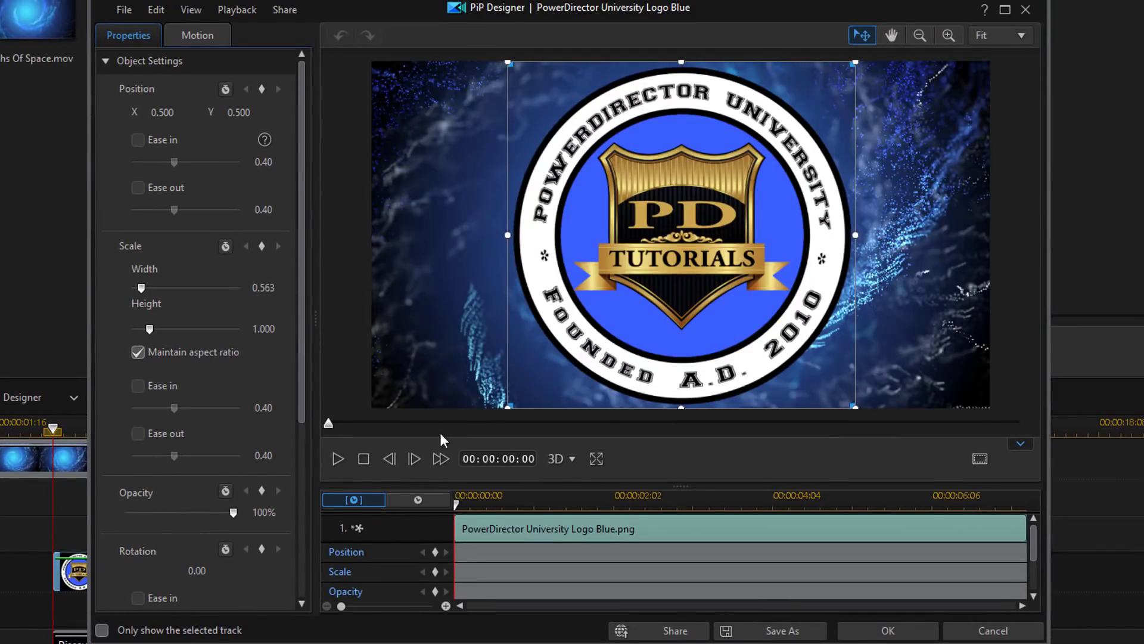
pyautogui.moveTo(456, 505); pyautogui.dragTo(603, 505)
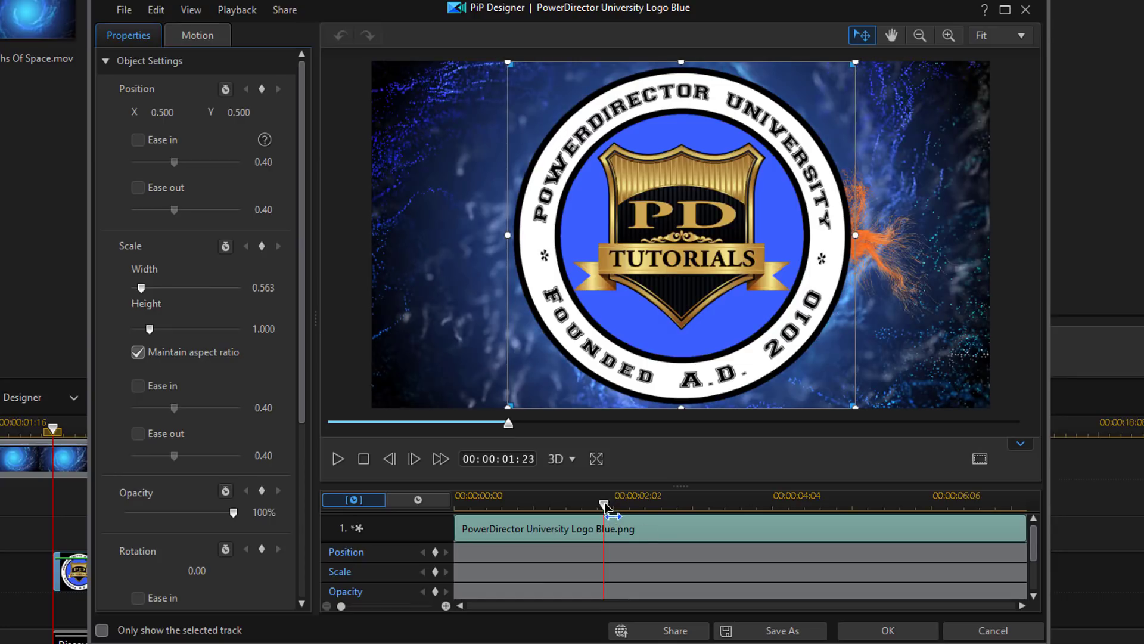
pyautogui.moveTo(607, 505); pyautogui.dragTo(544, 512)
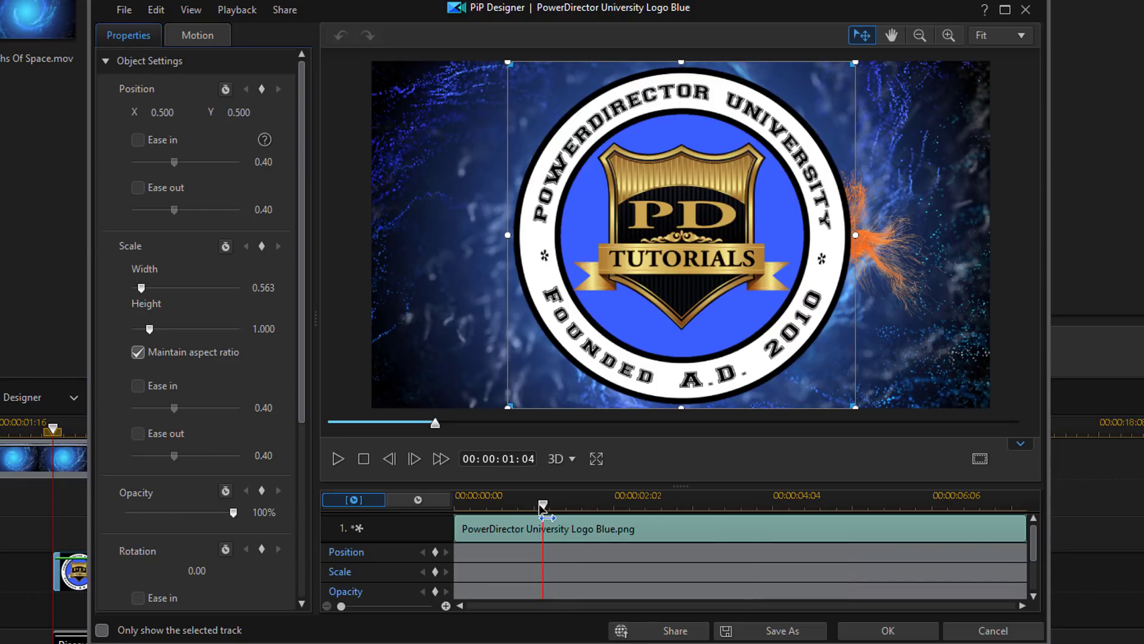
pyautogui.moveTo(542, 507); pyautogui.dragTo(591, 506)
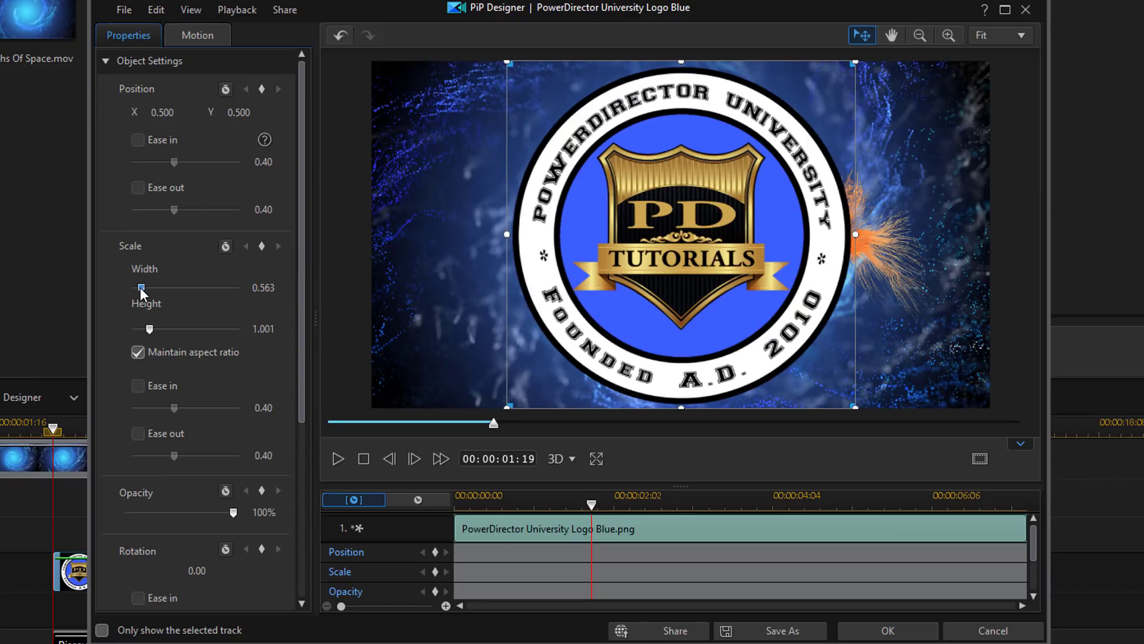
pyautogui.moveTo(138, 287); pyautogui.dragTo(136, 287)
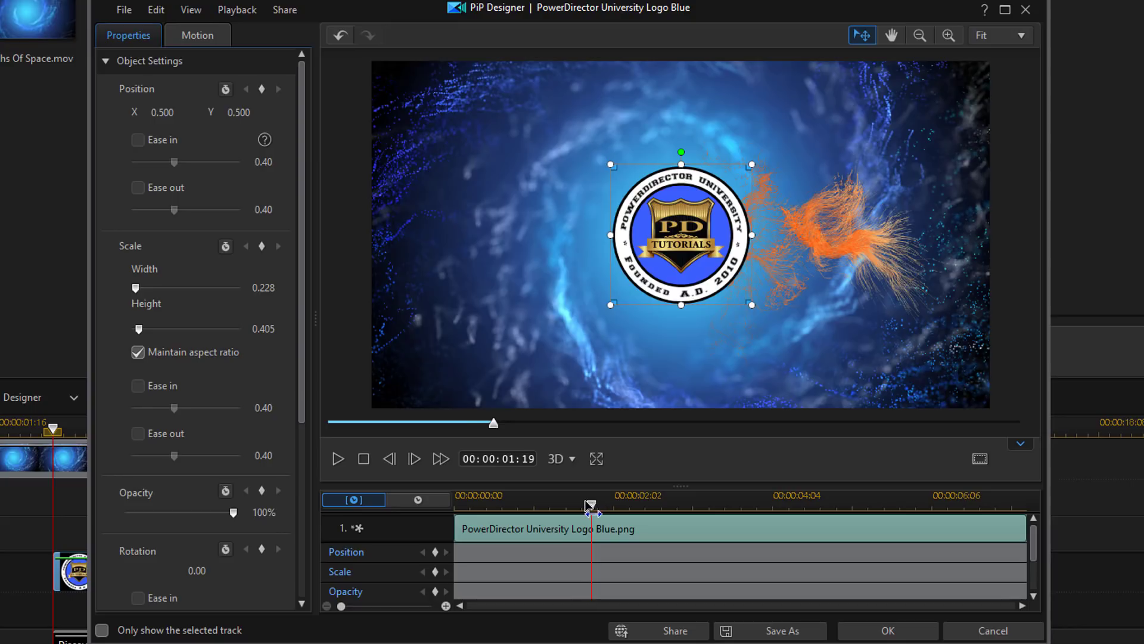
pyautogui.moveTo(590, 506); pyautogui.dragTo(456, 505)
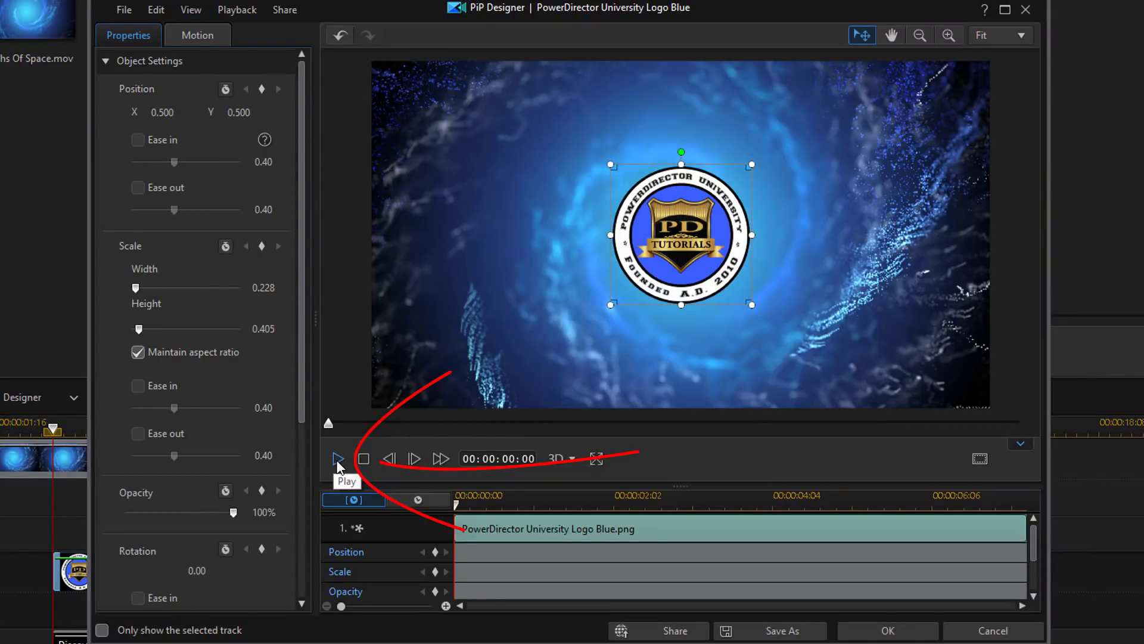
pyautogui.click(337, 459)
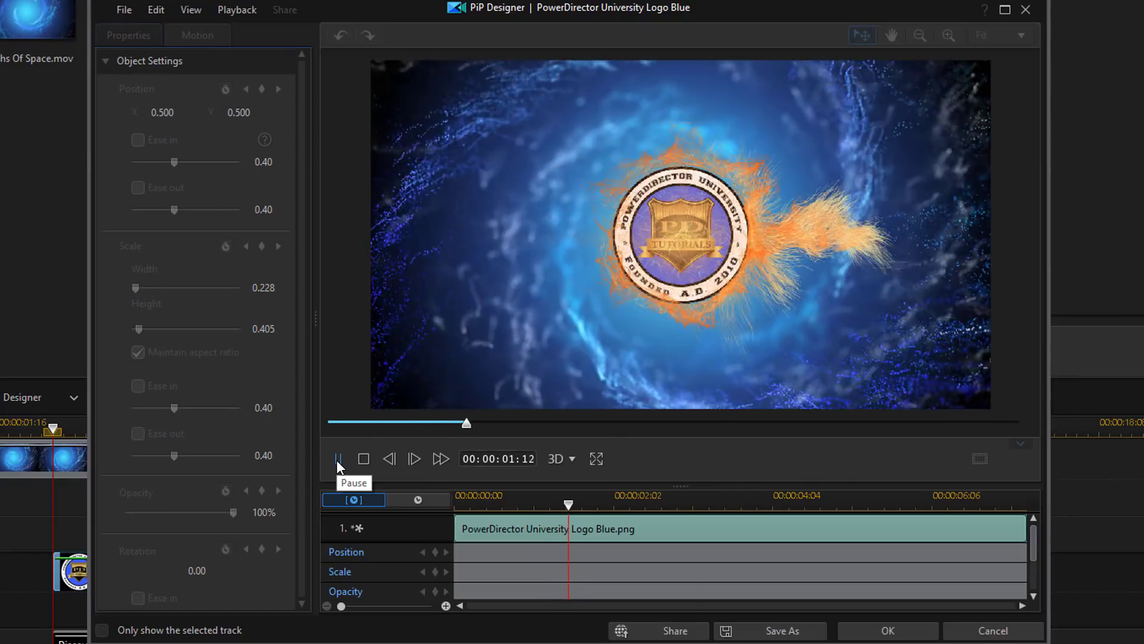
pyautogui.click(338, 459)
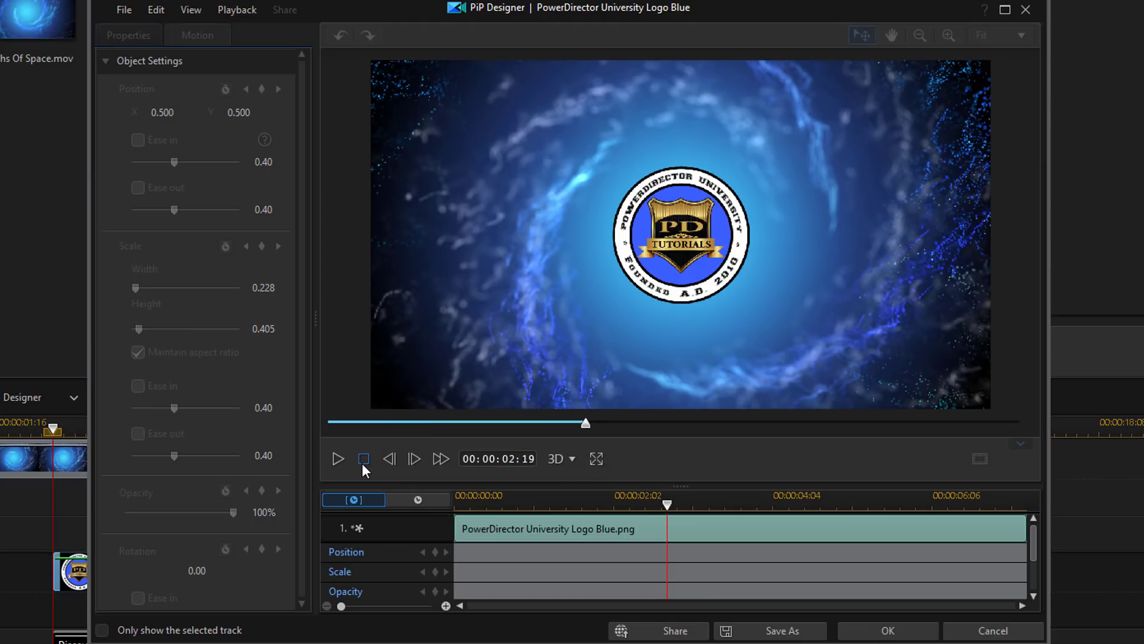
pyautogui.click(363, 461)
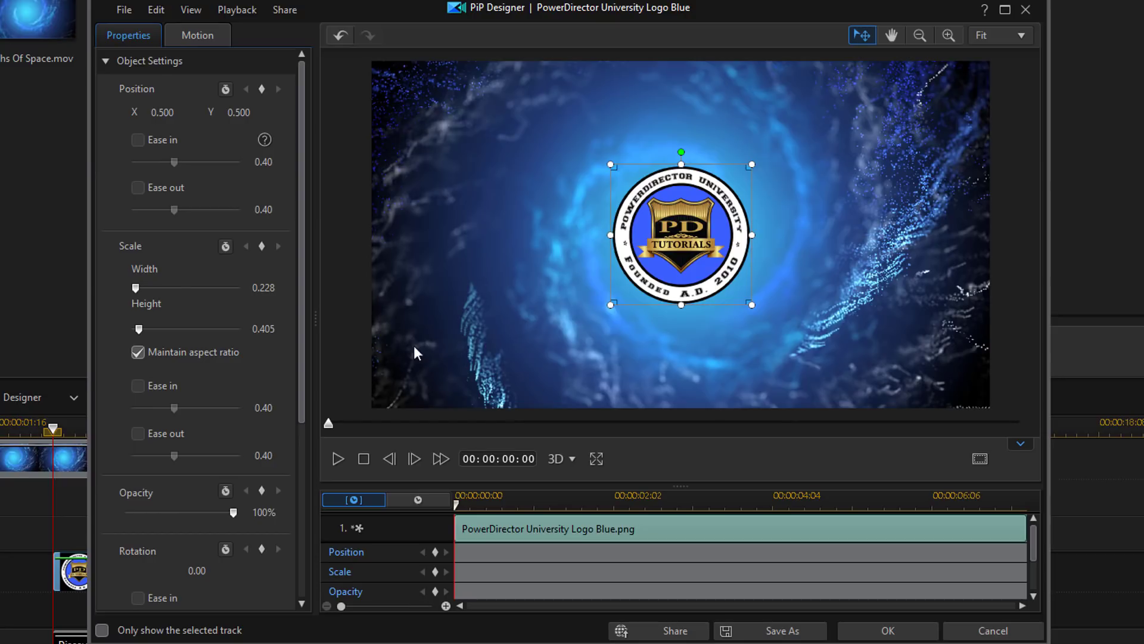
# Add an opacity keyframe at 00:00:00:00 and set the logo's opacity to 0%
pyautogui.moveTo(298, 368); pyautogui.dragTo(309, 445)
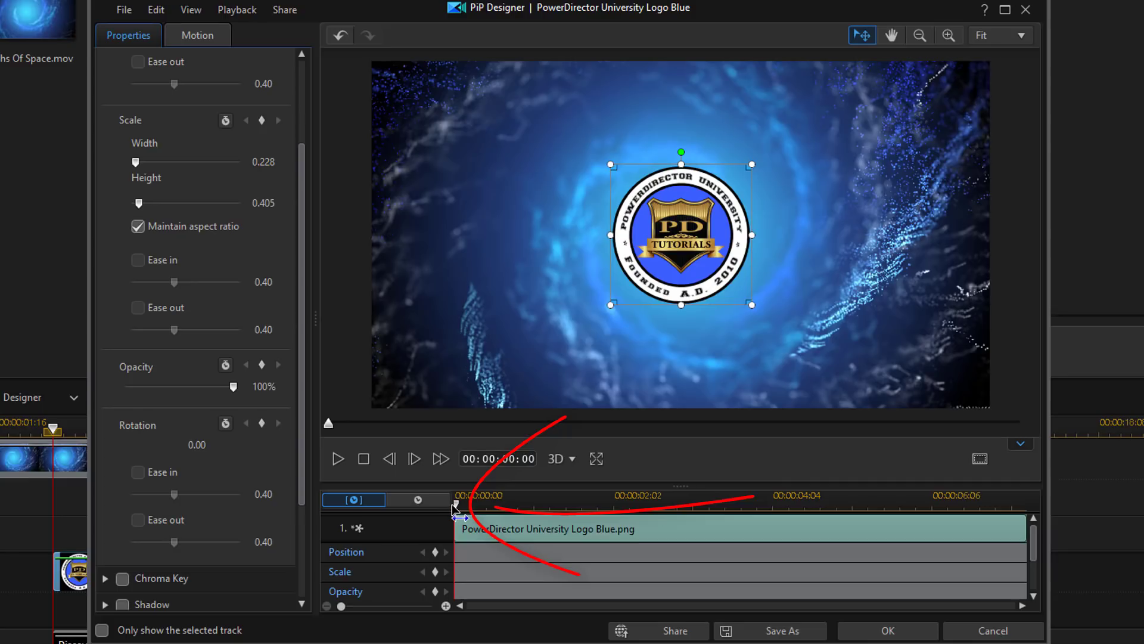
pyautogui.click(435, 591)
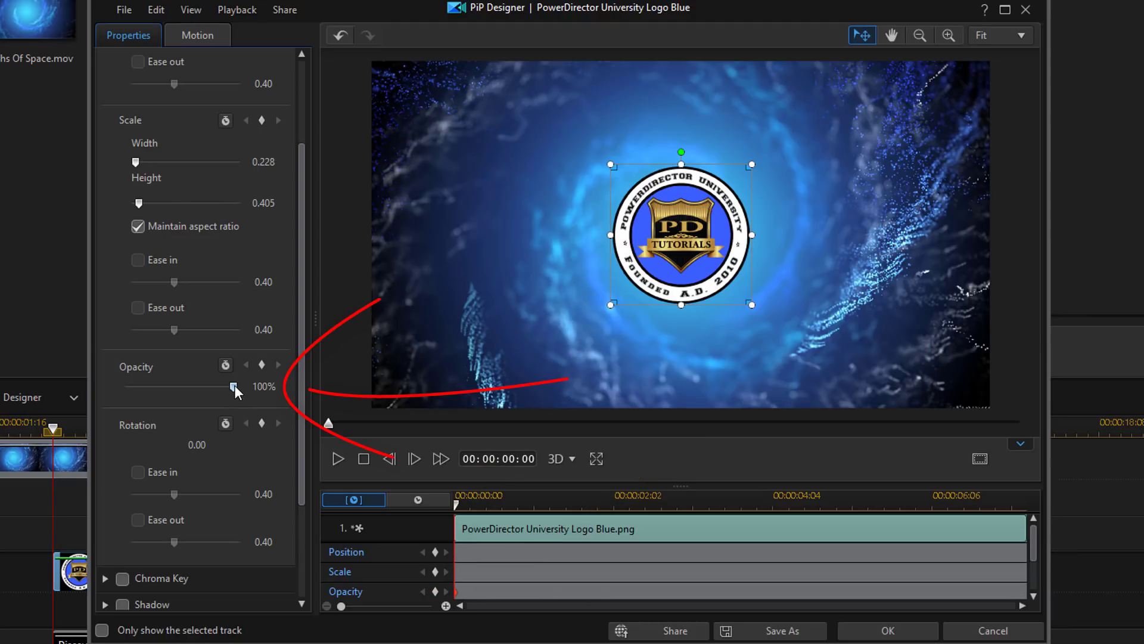
pyautogui.moveTo(234, 385)
pyautogui.mouseDown()
pyautogui.moveTo(73, 393)
pyautogui.moveTo(118, 471)
pyautogui.mouseUp()
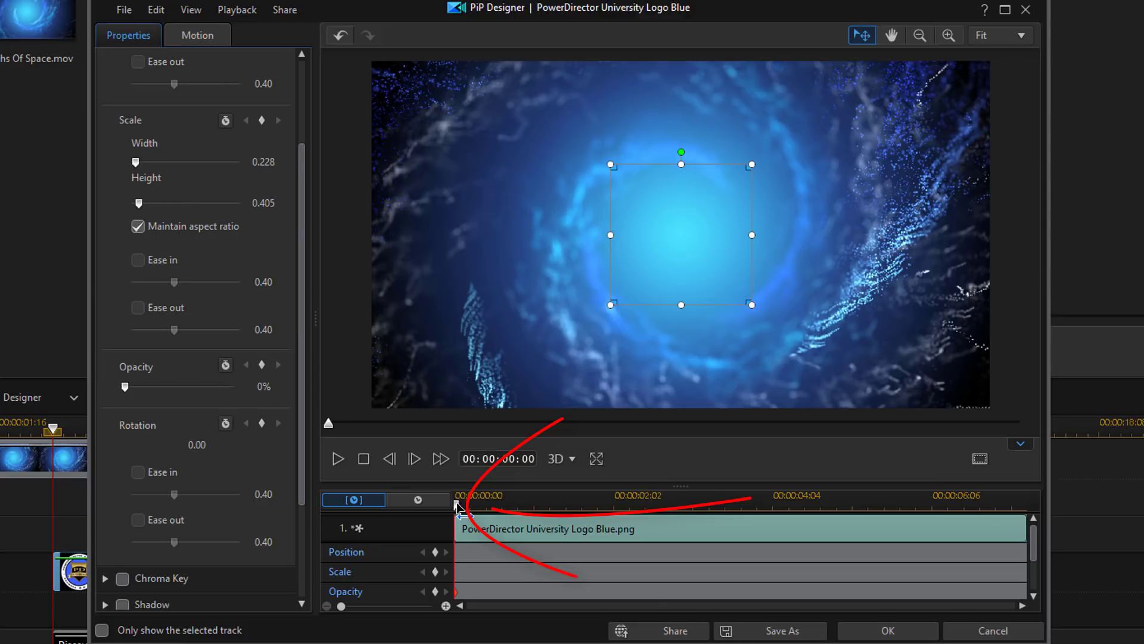
pyautogui.moveTo(456, 505); pyautogui.dragTo(531, 523)
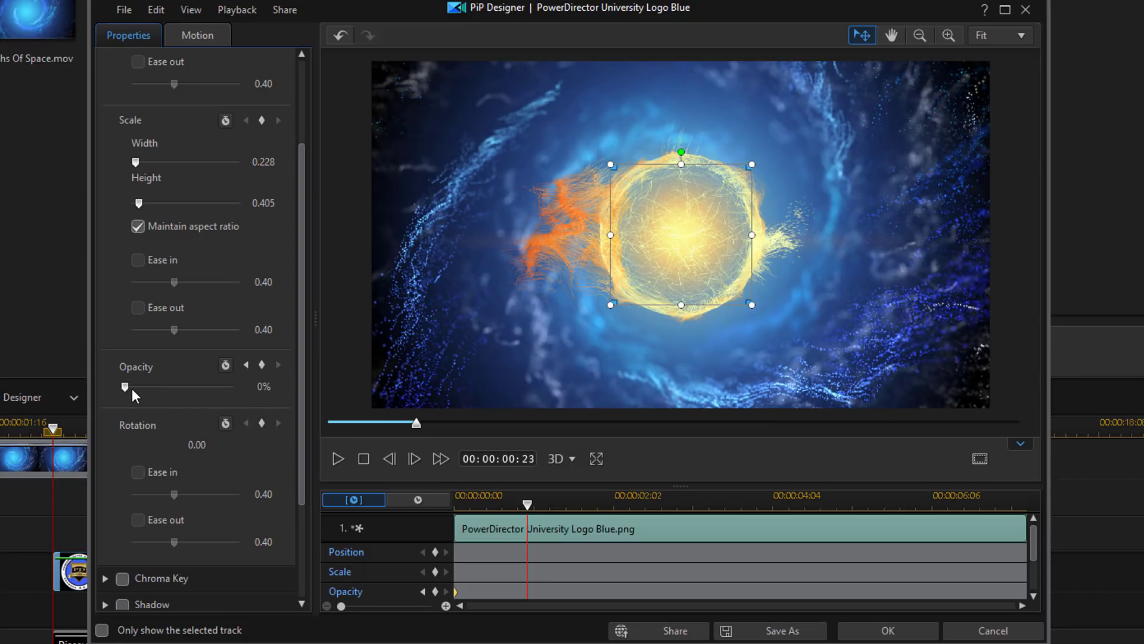
# Keyframe opacity at 00:00:00:23, then raise it to 100% at 00:00:01:20
pyautogui.click(436, 592)
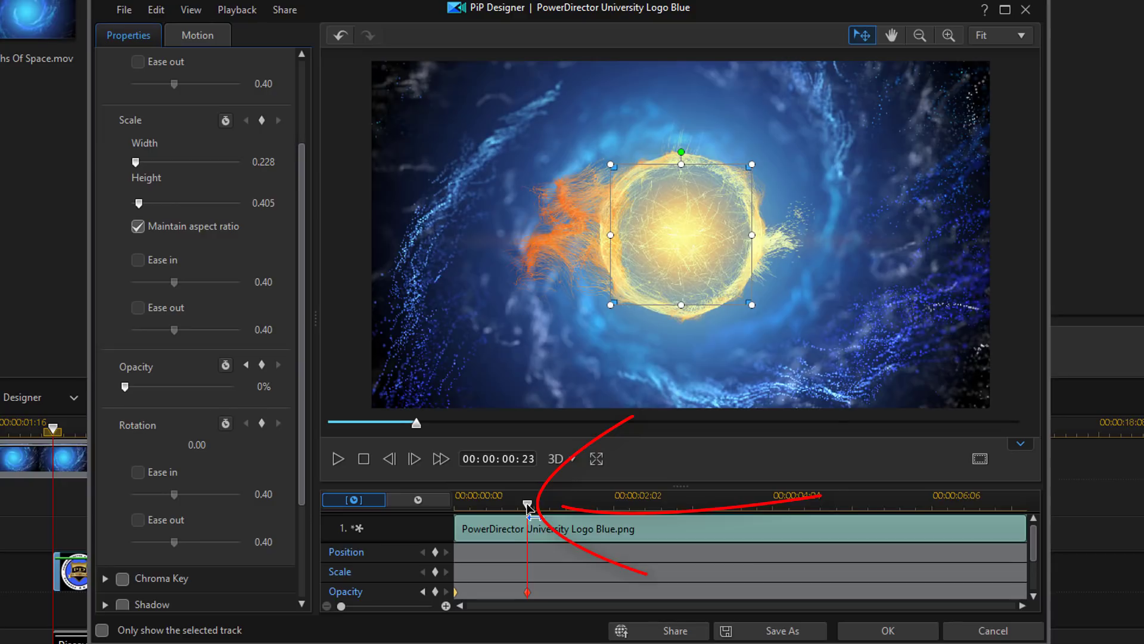
pyautogui.moveTo(528, 507); pyautogui.dragTo(594, 526)
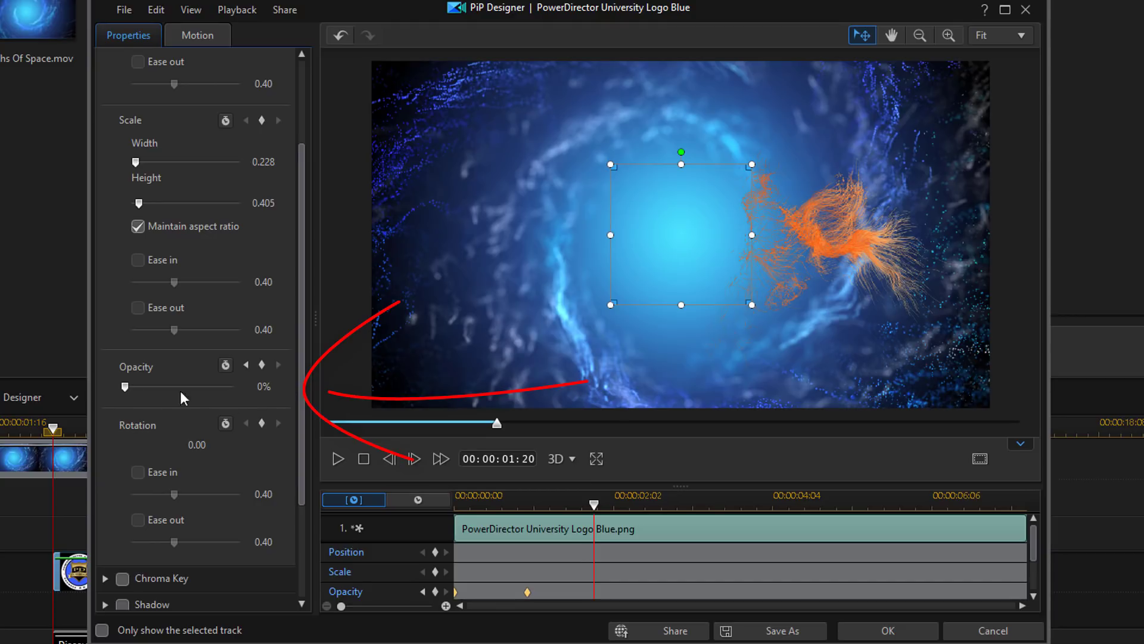
pyautogui.moveTo(123, 387); pyautogui.dragTo(258, 394)
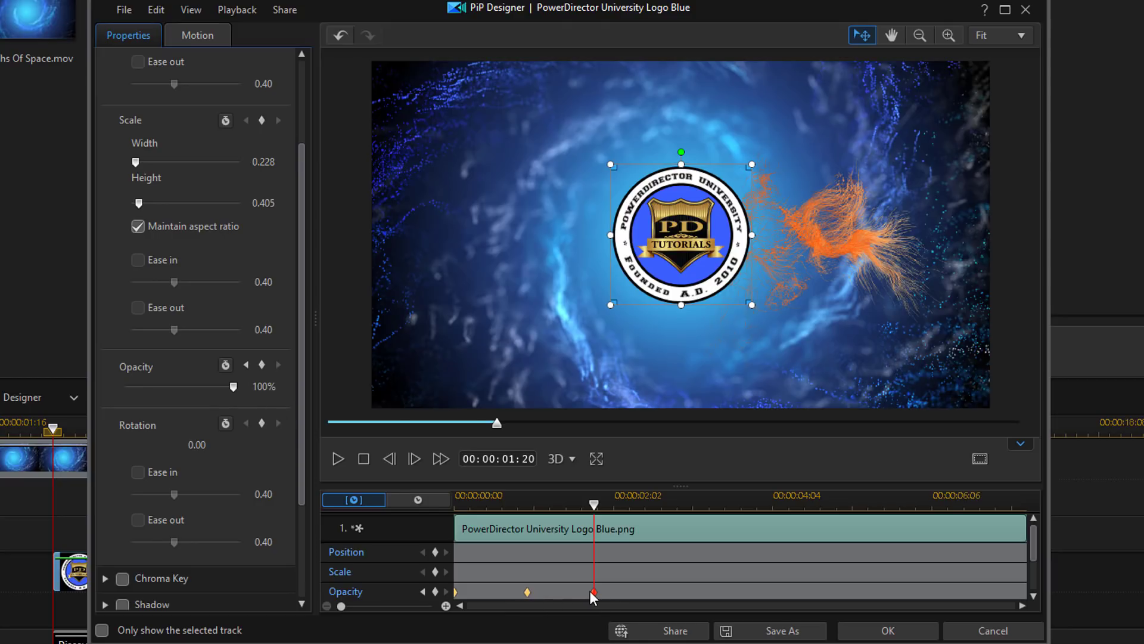
pyautogui.moveTo(591, 509); pyautogui.dragTo(457, 509)
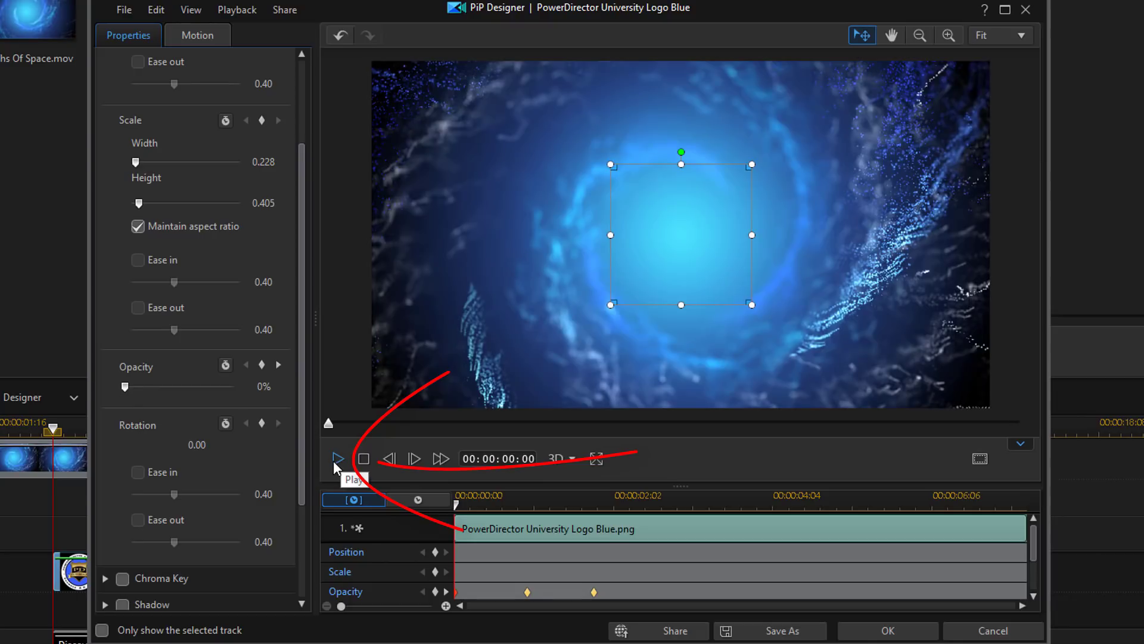
pyautogui.click(336, 460)
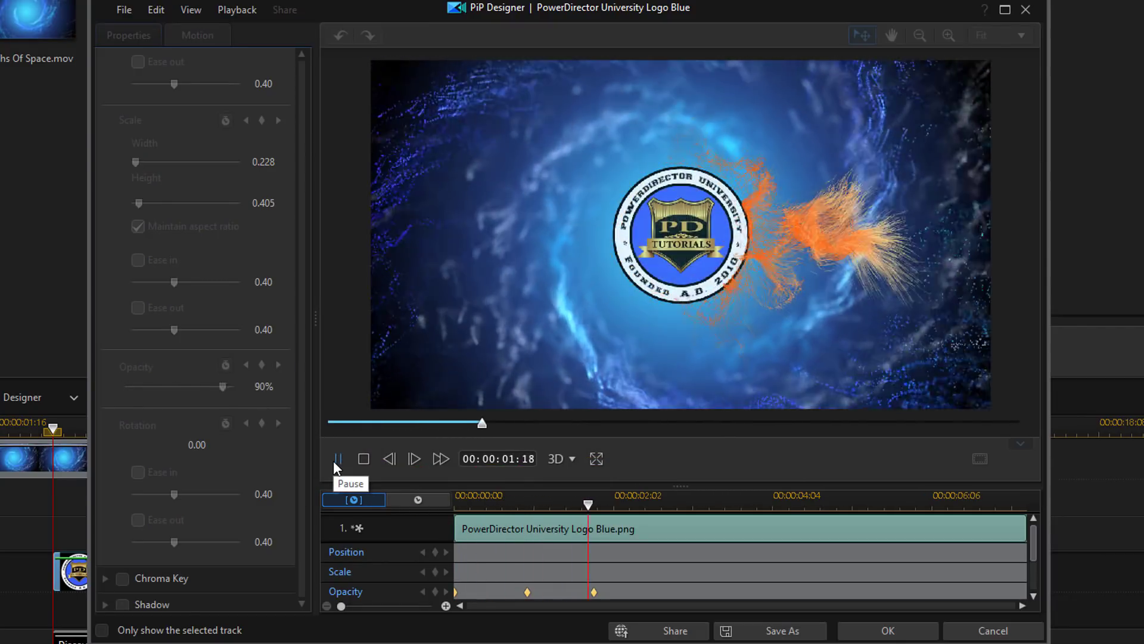
pyautogui.click(334, 460)
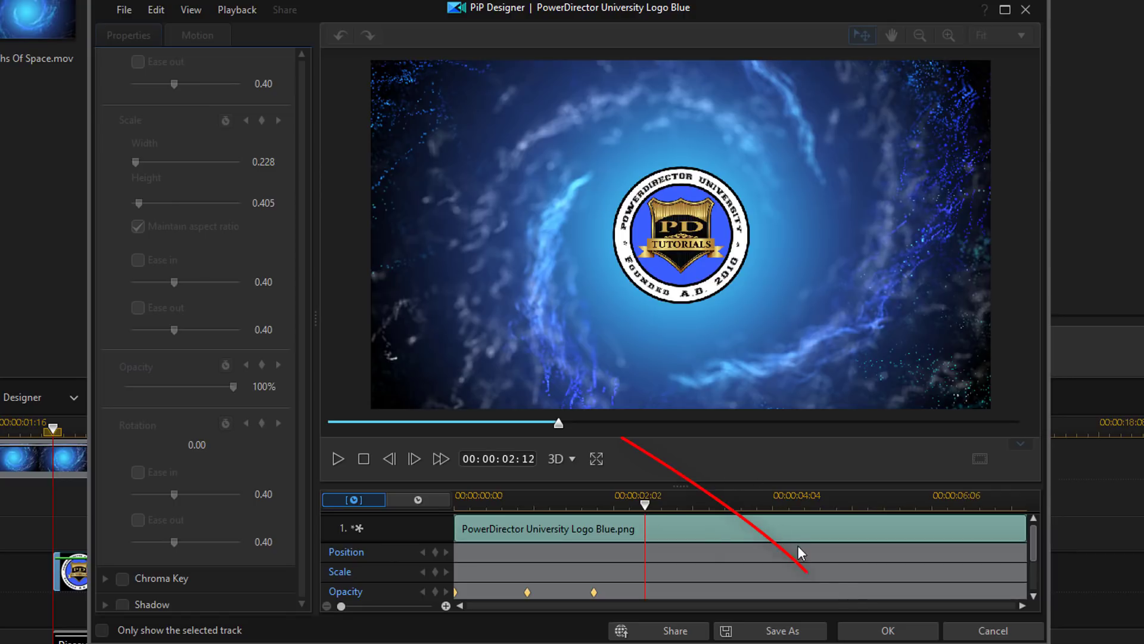
# Apply the PiP changes with OK and play the intro from just before the logo appears
pyautogui.click(888, 632)
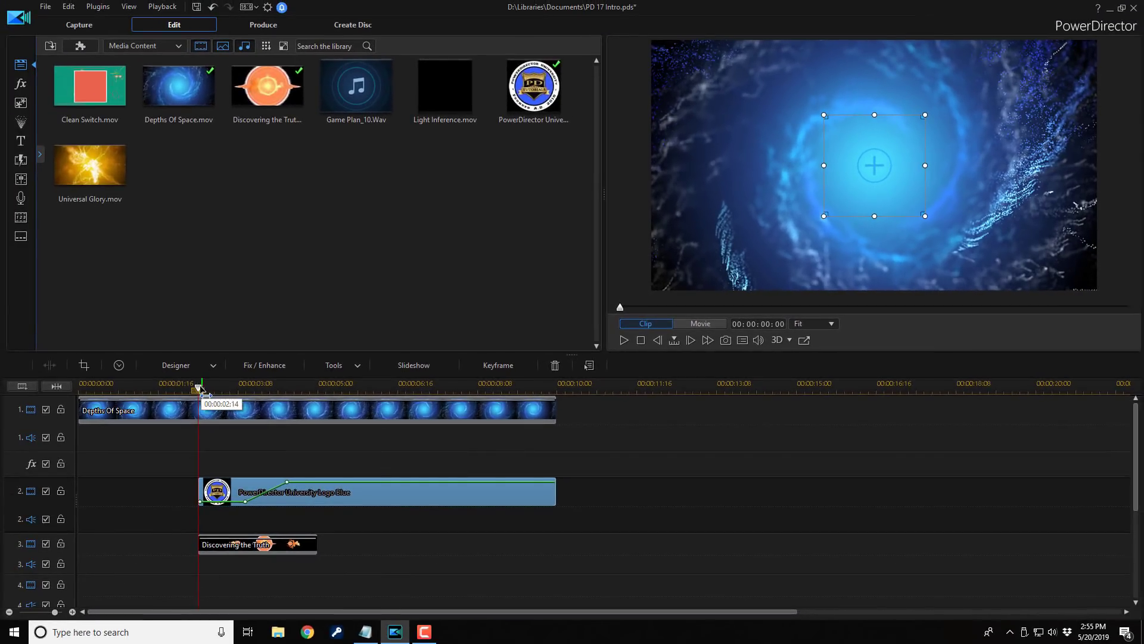
pyautogui.moveTo(198, 389); pyautogui.dragTo(173, 394)
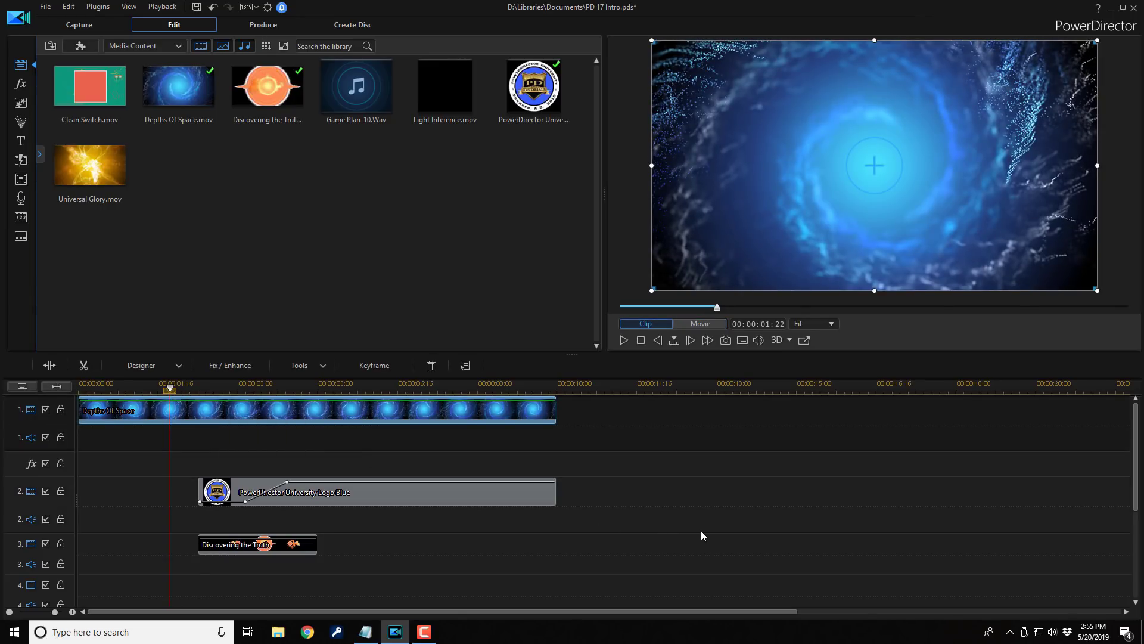
pyautogui.press('space')
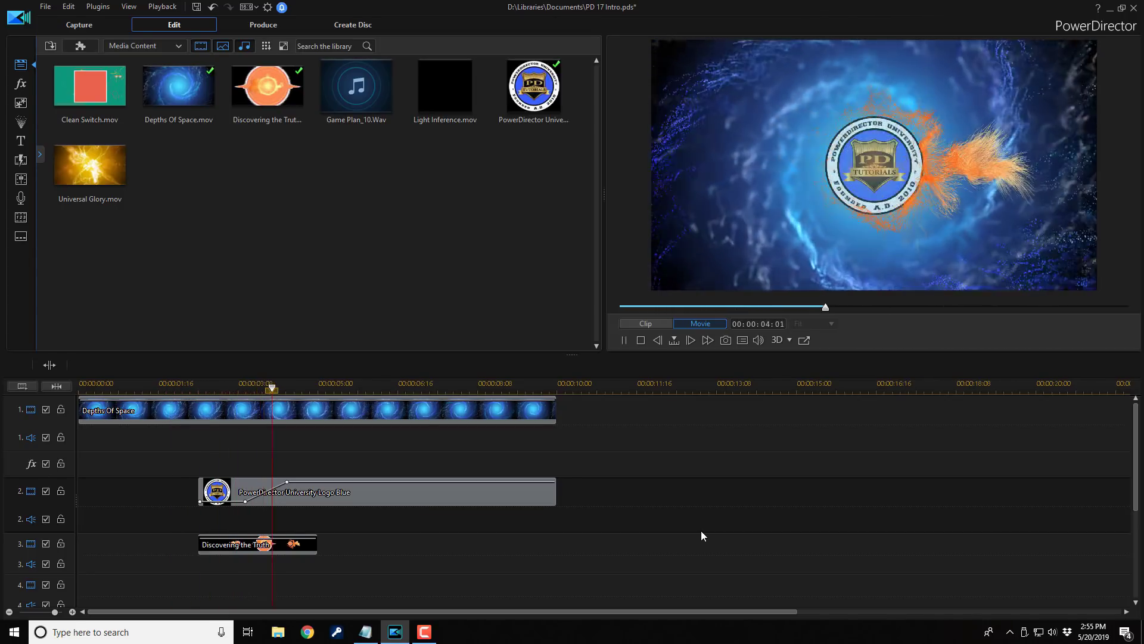
pyautogui.press('space')
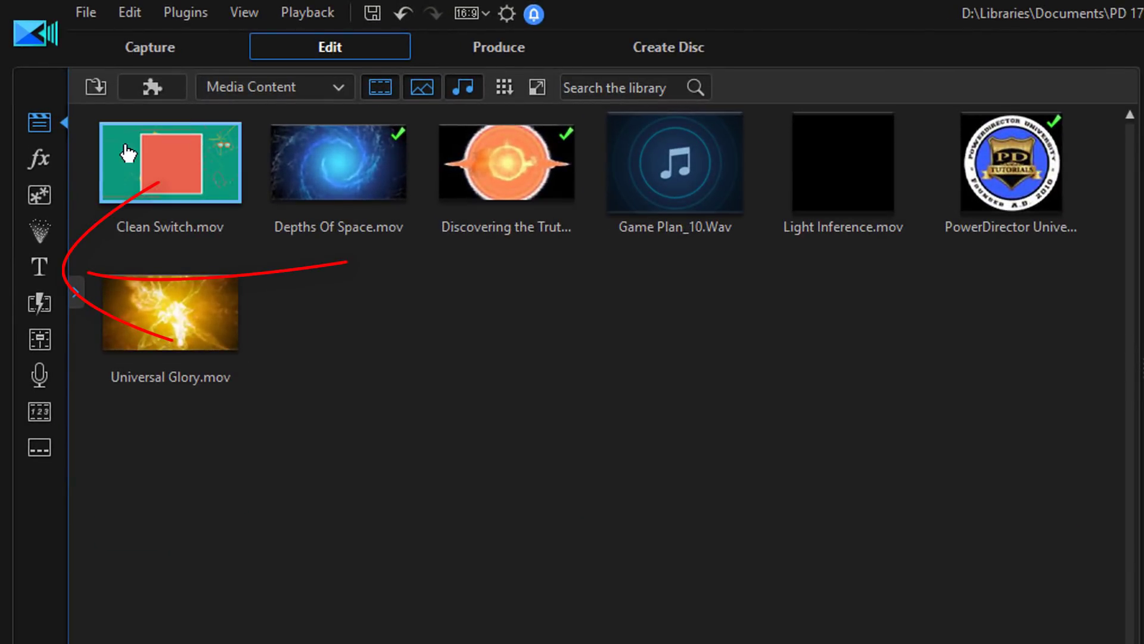
# Place the Default title on track 4 at 00:00:05:10 and trim it to end at 00:00:10:00
pyautogui.click(36, 271)
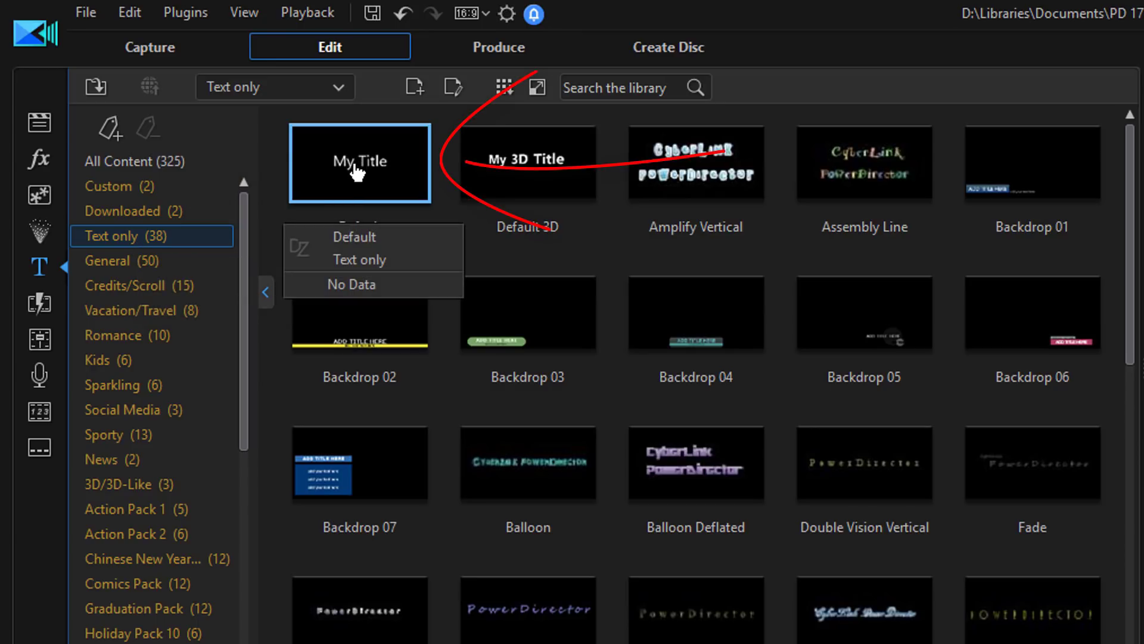
pyautogui.moveTo(358, 173); pyautogui.dragTo(637, 643)
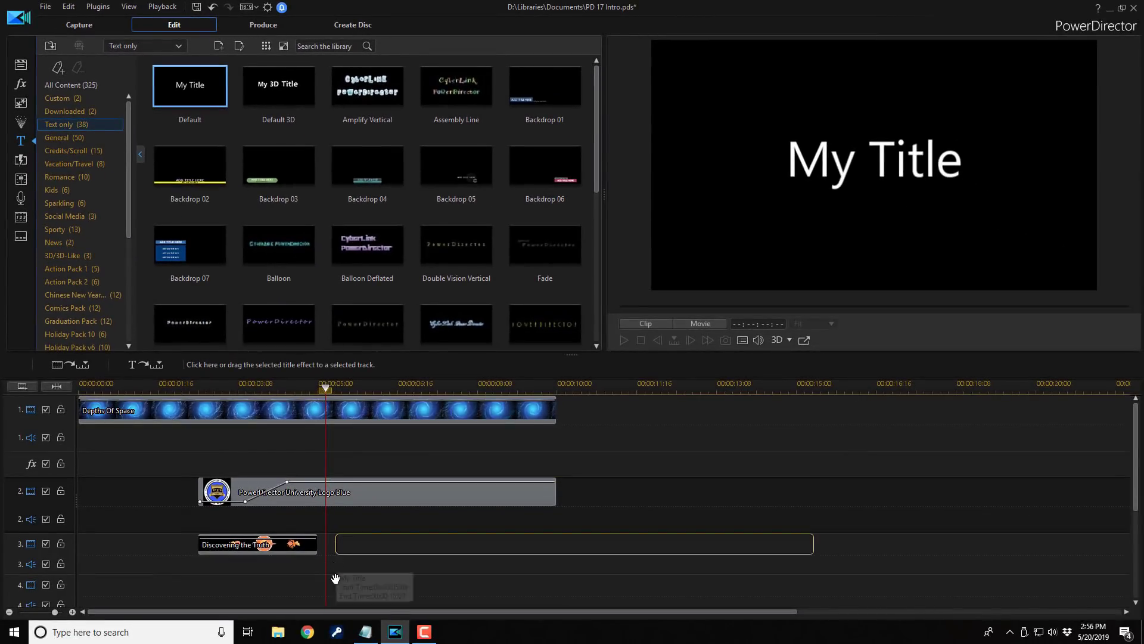
pyautogui.moveTo(335, 578); pyautogui.dragTo(337, 582)
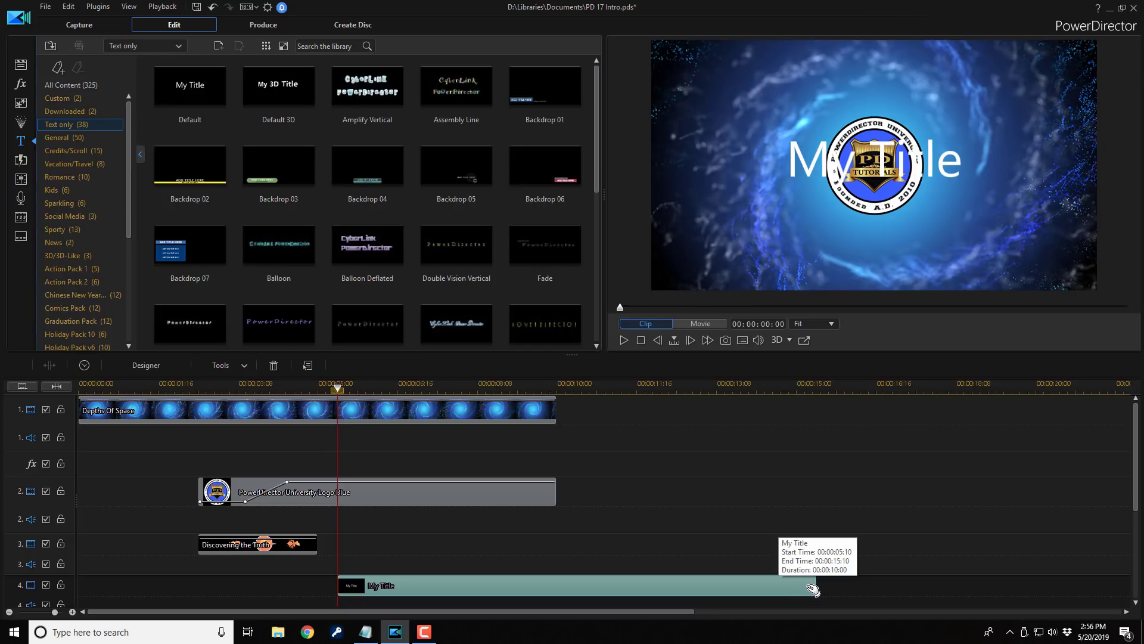
pyautogui.moveTo(817, 590); pyautogui.dragTo(560, 584)
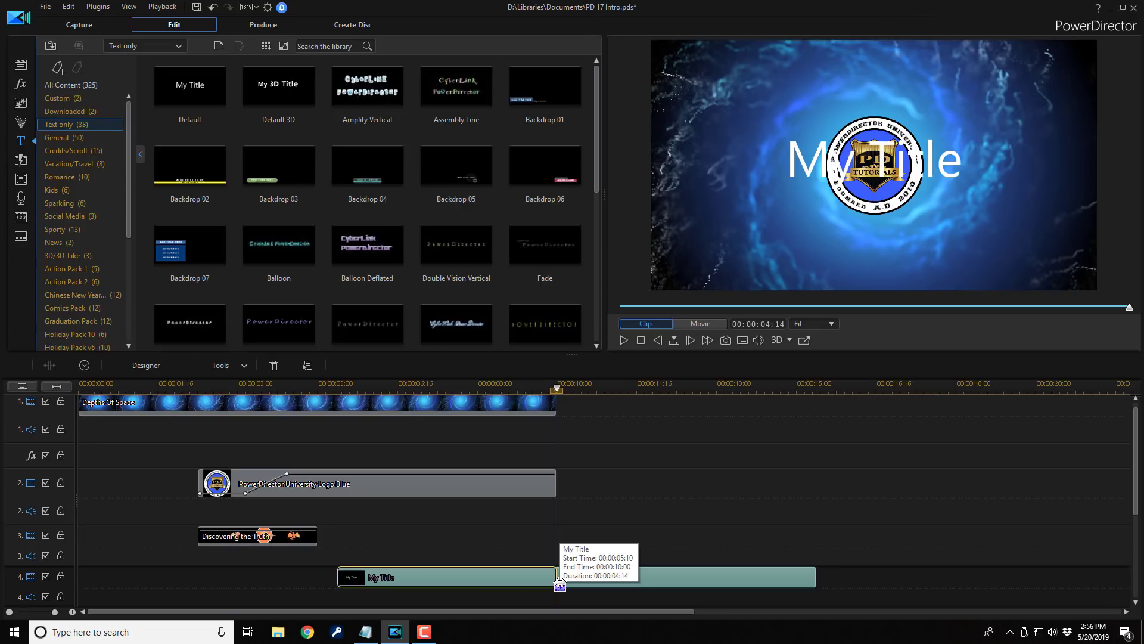
pyautogui.moveTo(561, 583); pyautogui.dragTo(560, 583)
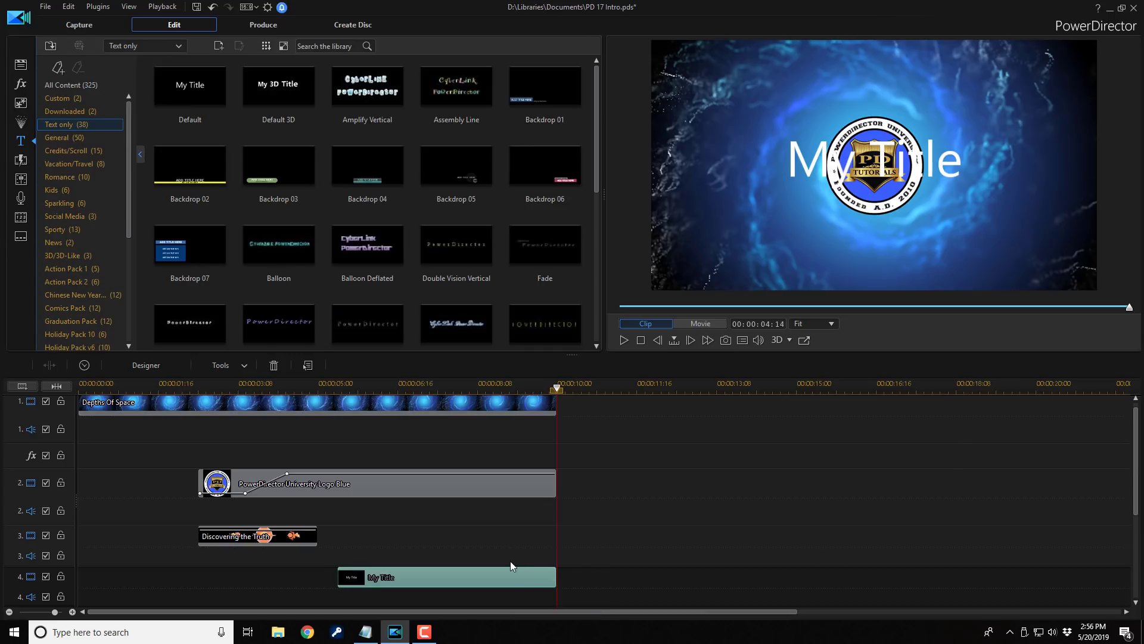
# In Title Designer, replace My Title with YouTube.com/PowerDirectorUniversity
pyautogui.doubleClick(450, 583)
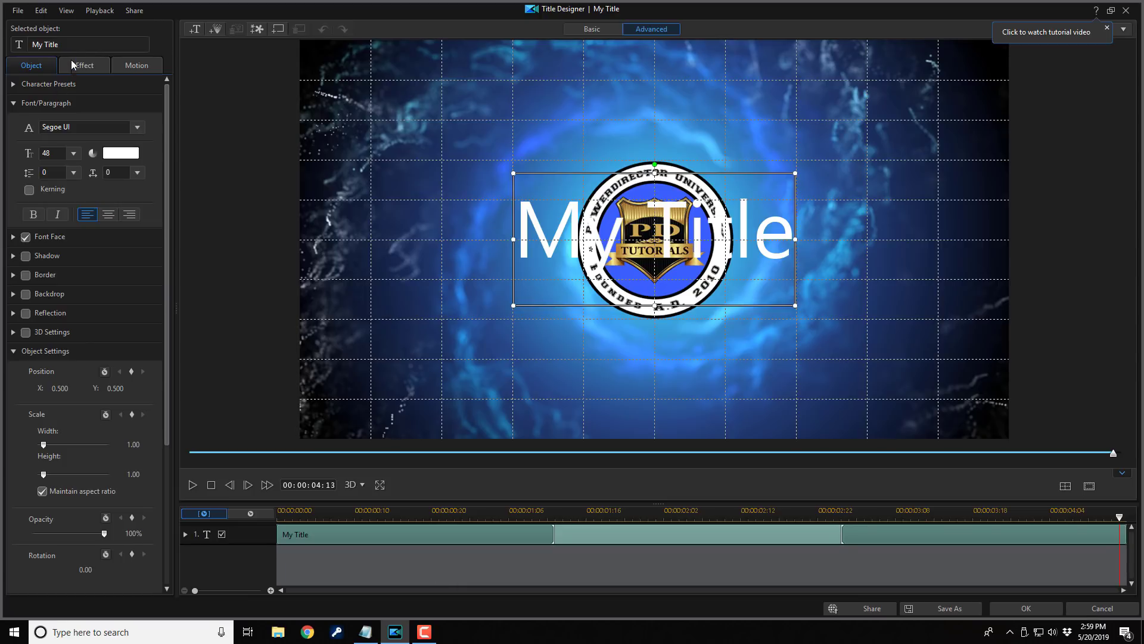
pyautogui.moveTo(65, 44); pyautogui.dragTo(32, 45)
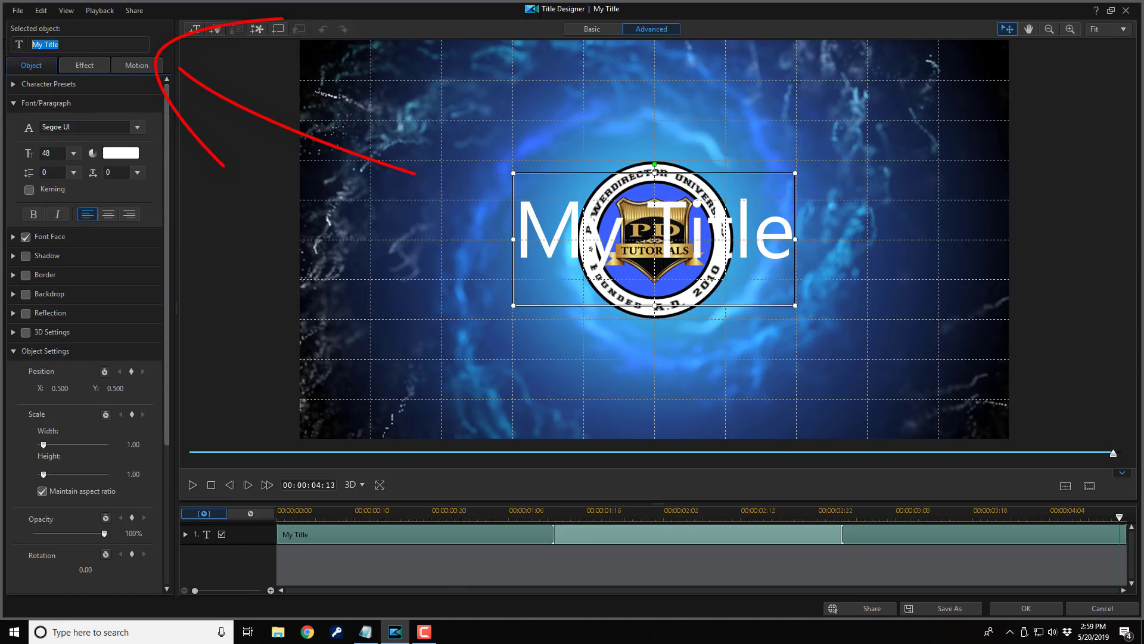
pyautogui.write('YouTube')
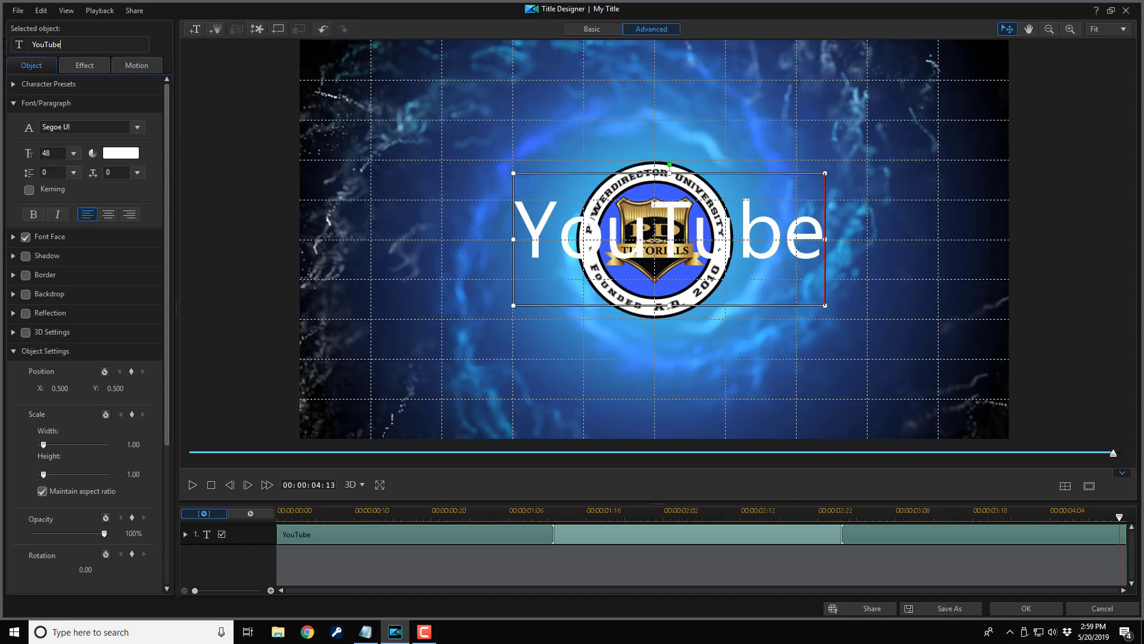
pyautogui.write('.com/P')
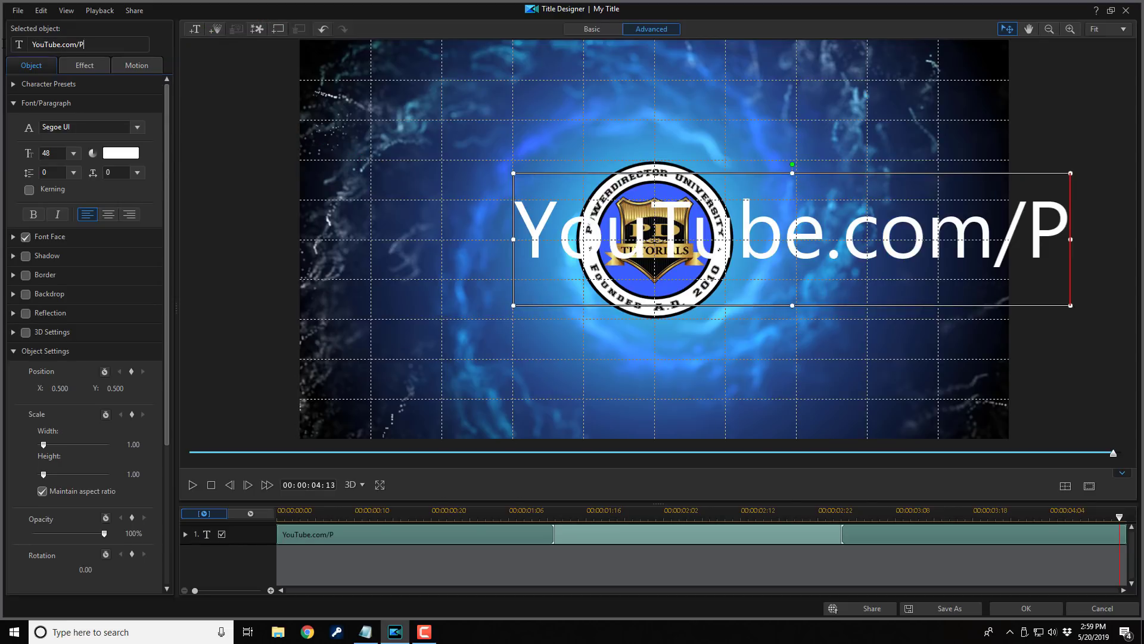
pyautogui.write('owerDirec')
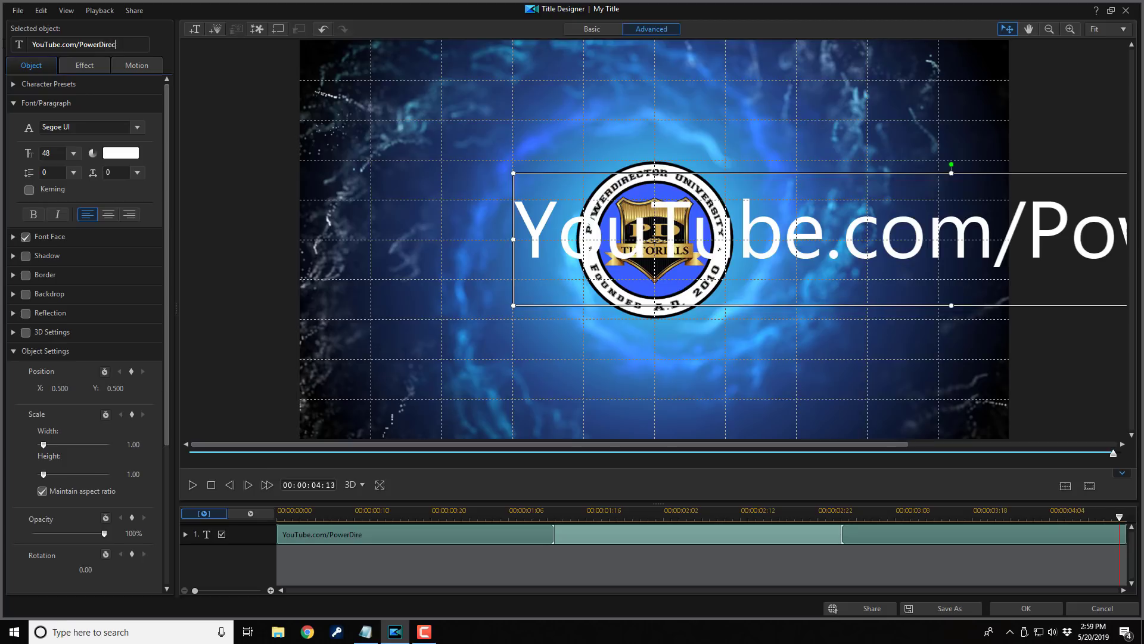
pyautogui.write('torUniver')
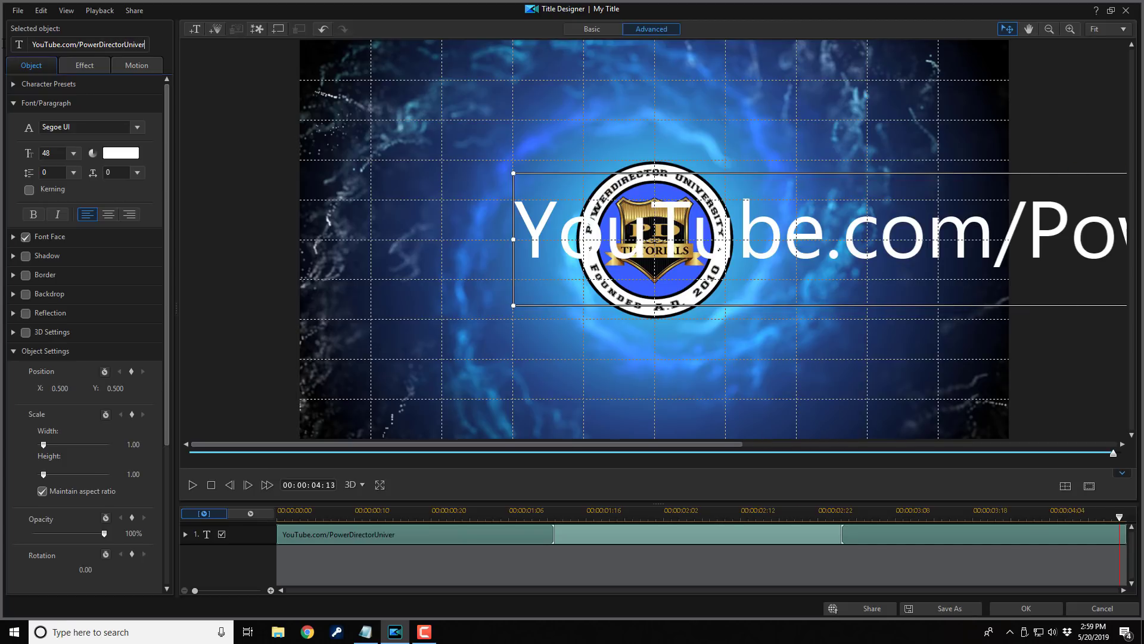
pyautogui.write('sity')
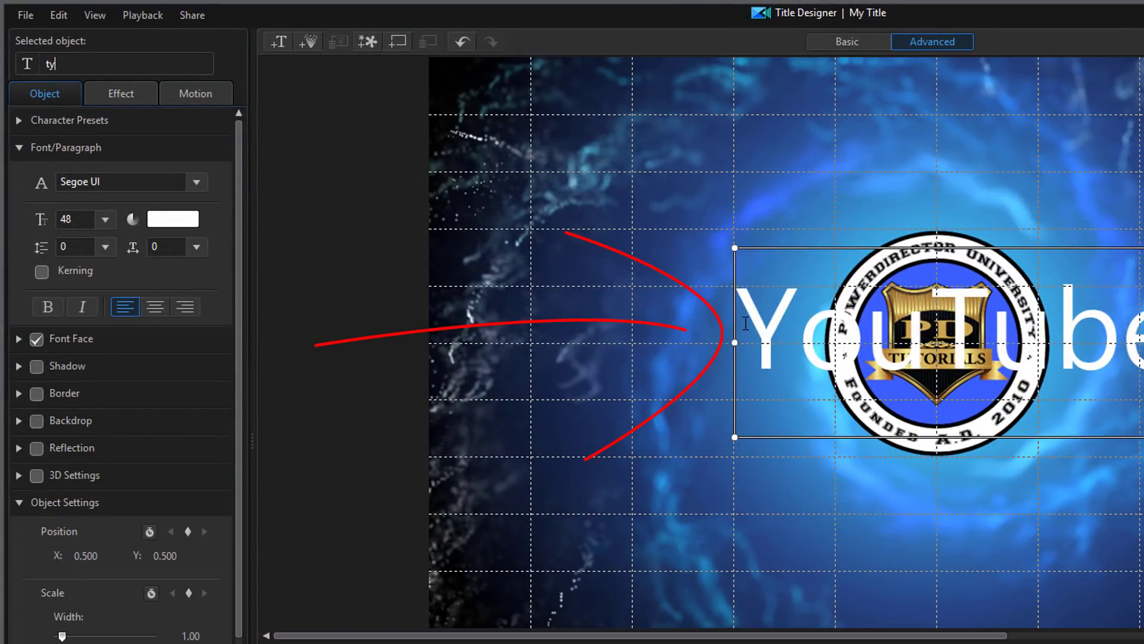
# Set the title text in the Impact font at size 24
pyautogui.doubleClick(745, 327)
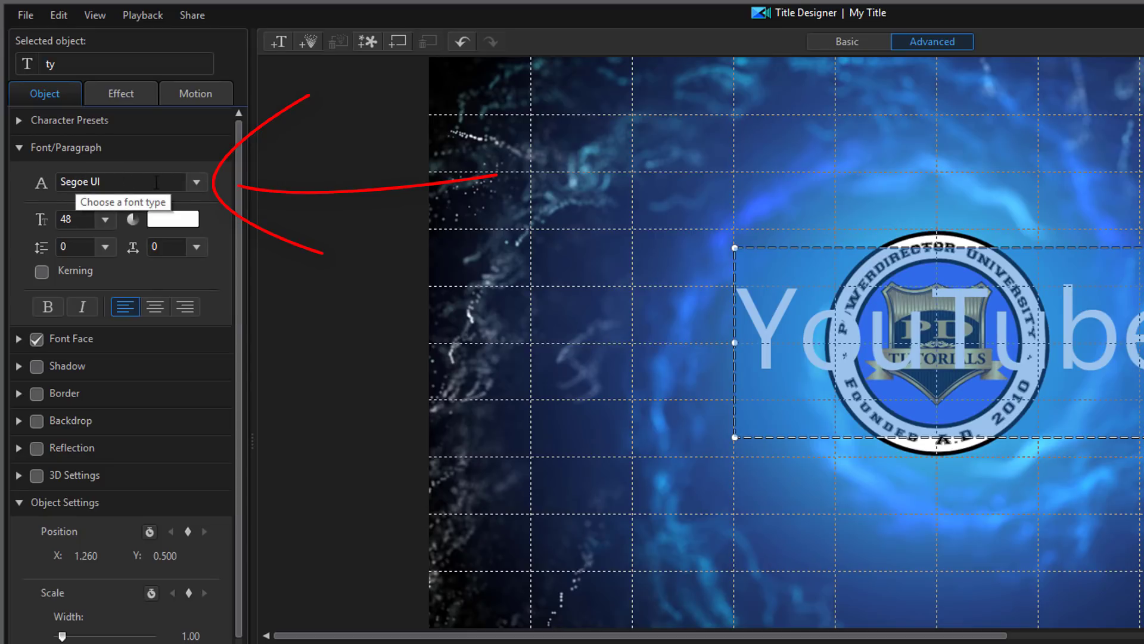
pyautogui.click(196, 182)
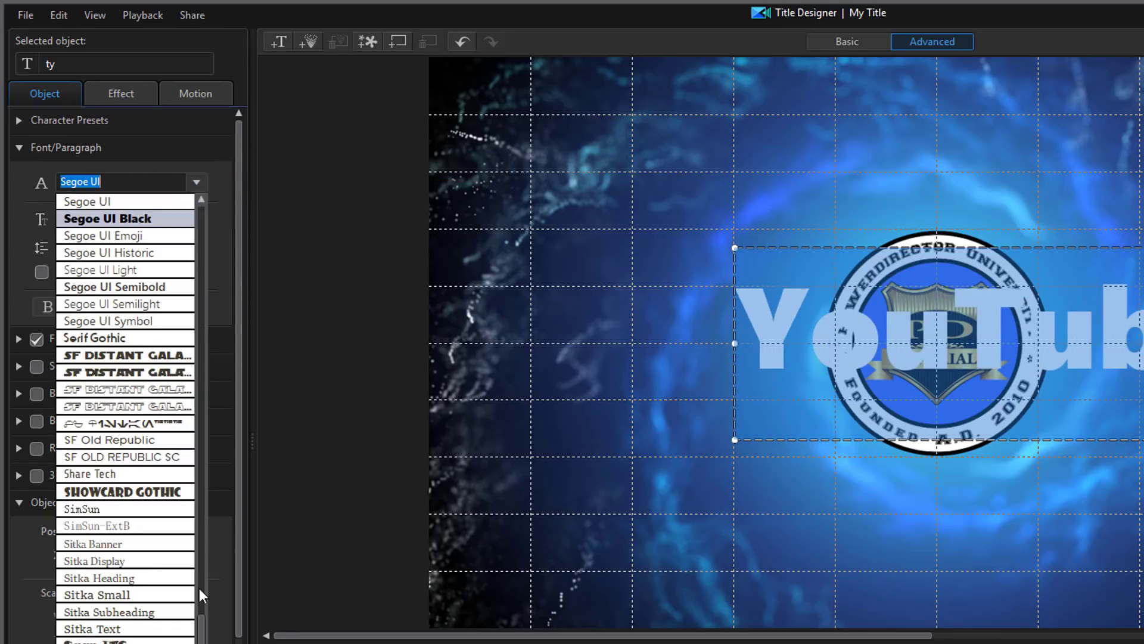
pyautogui.moveTo(201, 625); pyautogui.dragTo(193, 443)
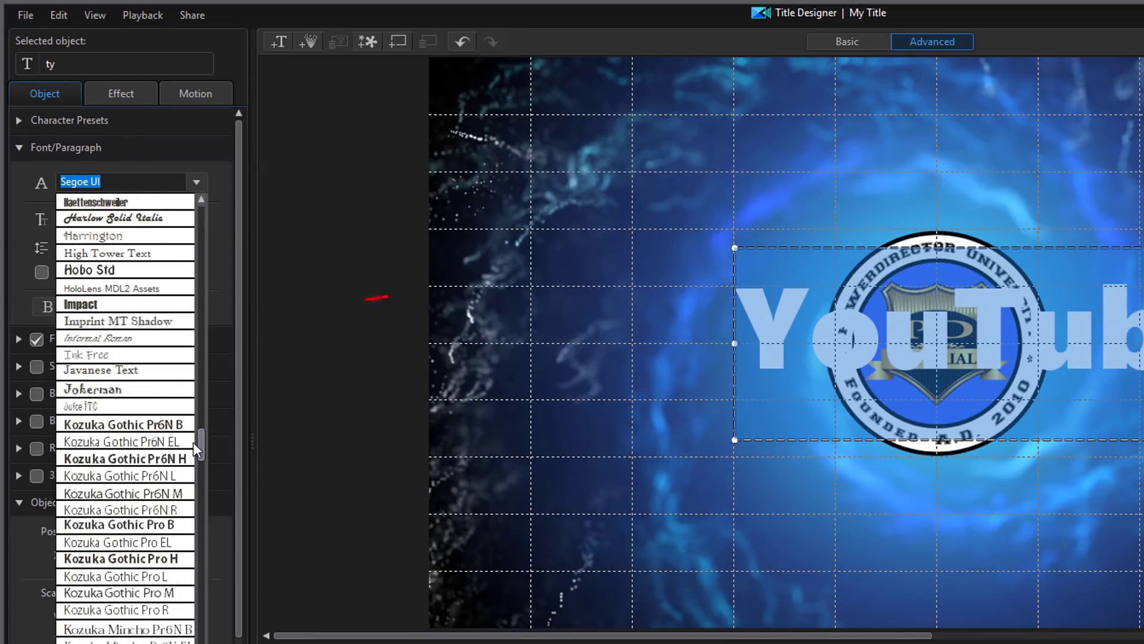
pyautogui.click(113, 304)
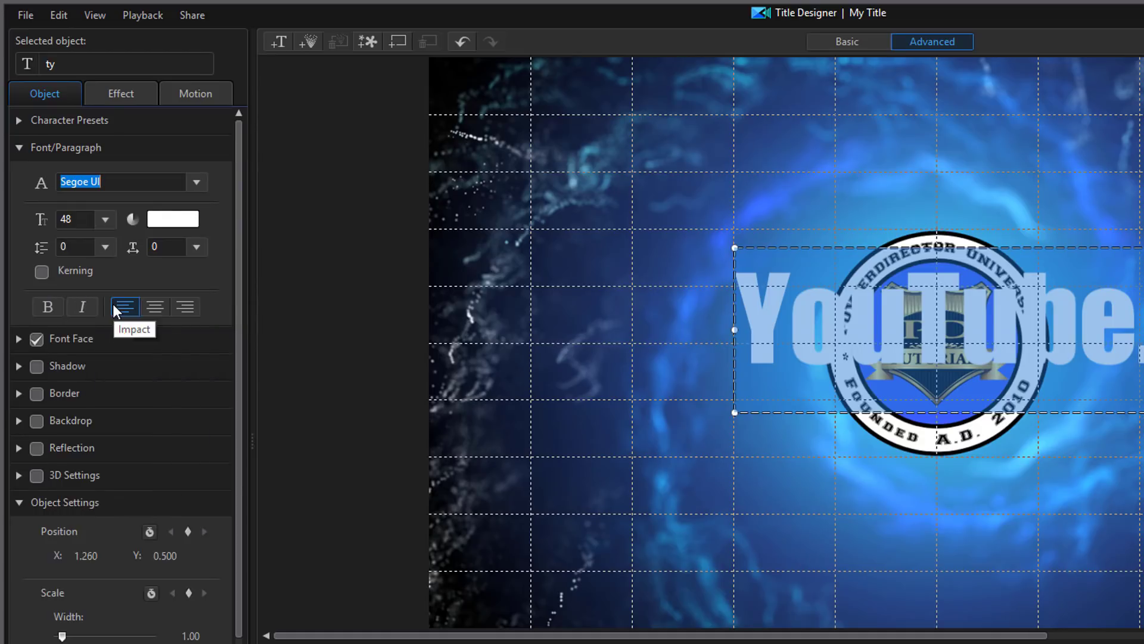
pyautogui.click(105, 221)
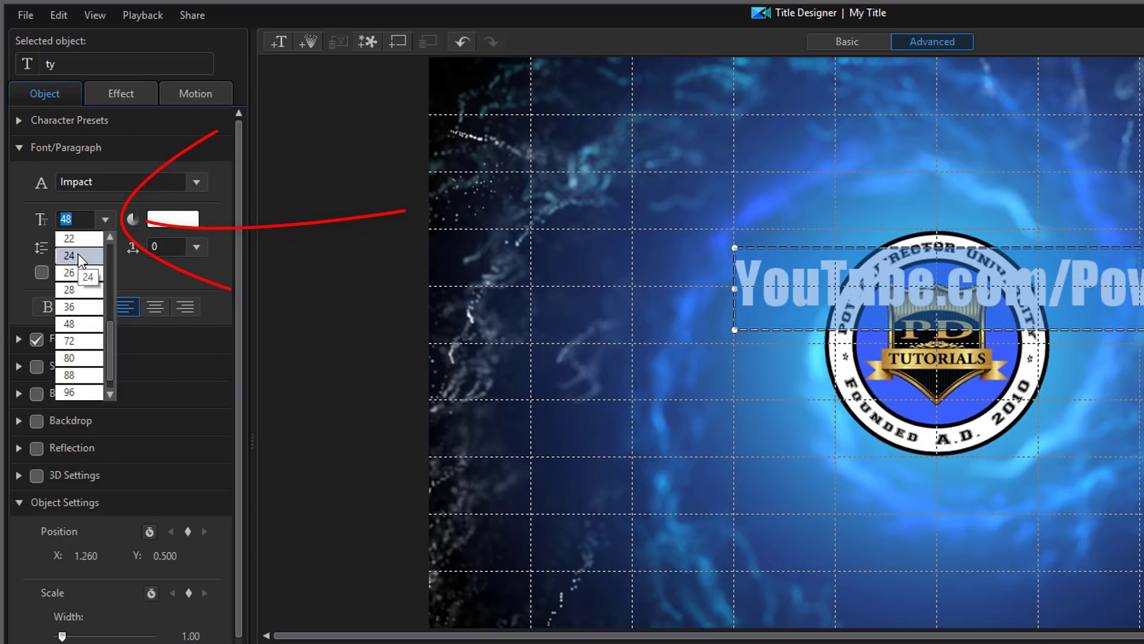
pyautogui.press('Escape')
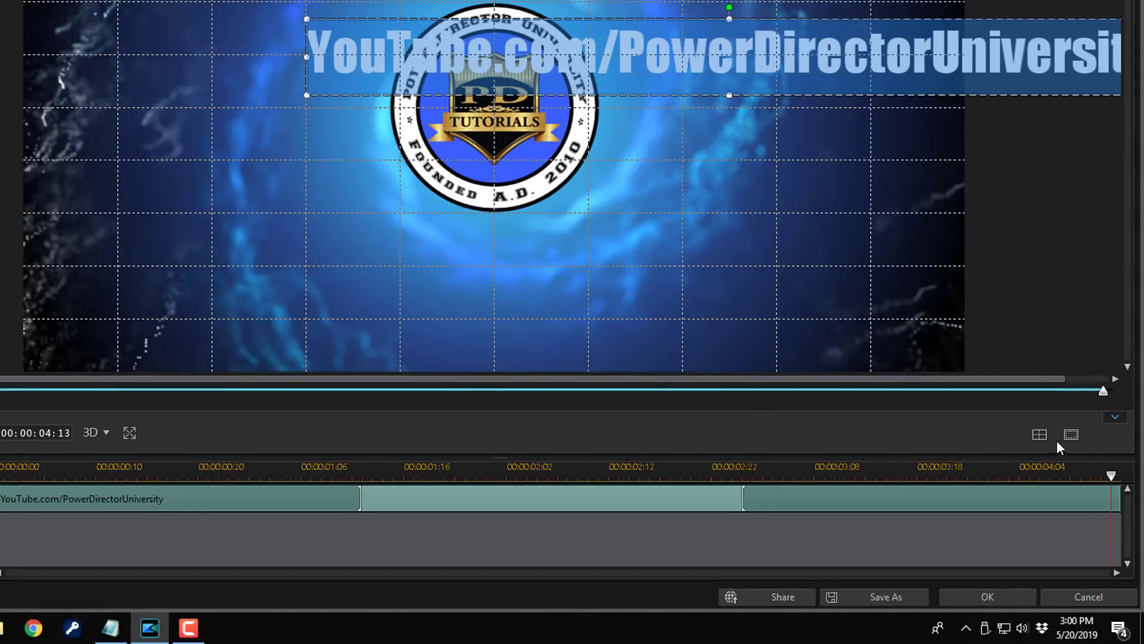
# Adjust the reference line and grid options in the title preview
pyautogui.click(1098, 448)
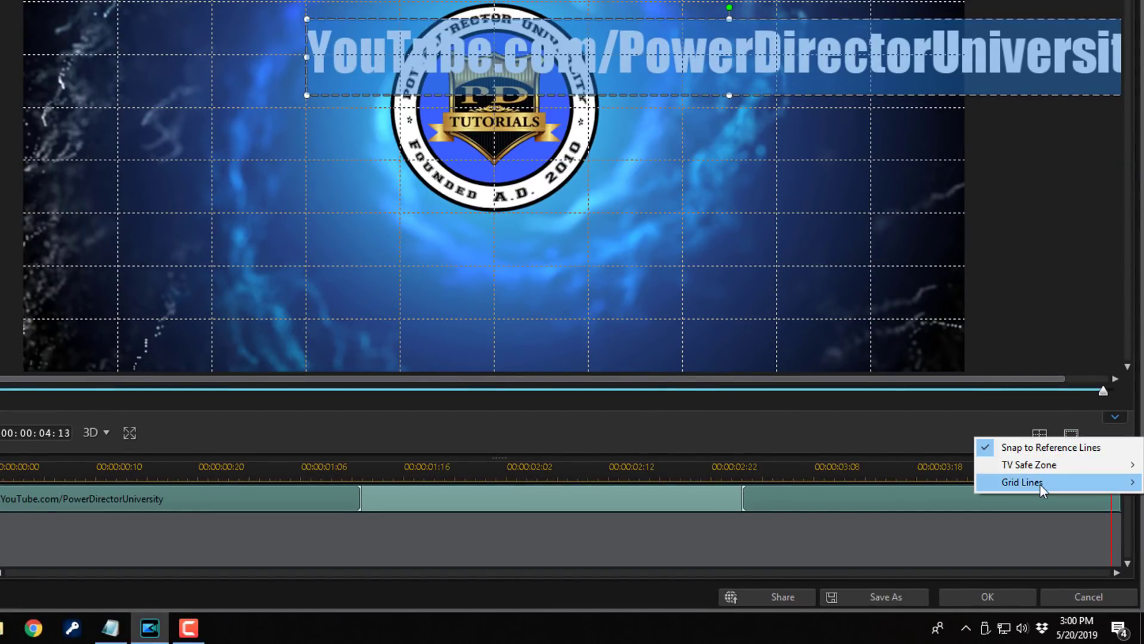
pyautogui.click(953, 421)
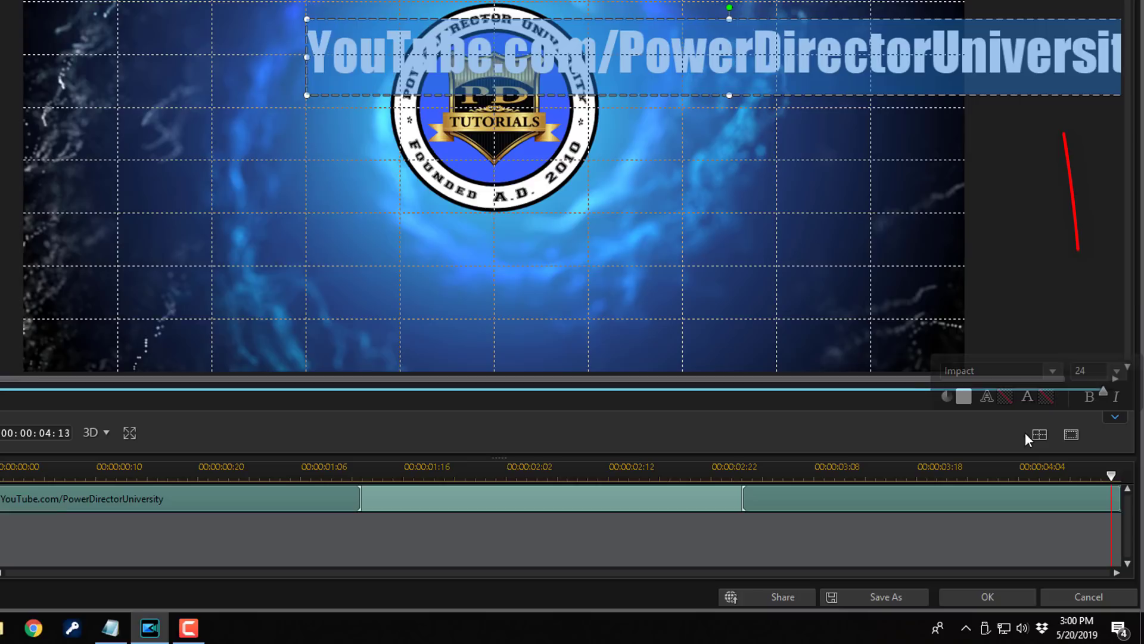
pyautogui.click(1075, 434)
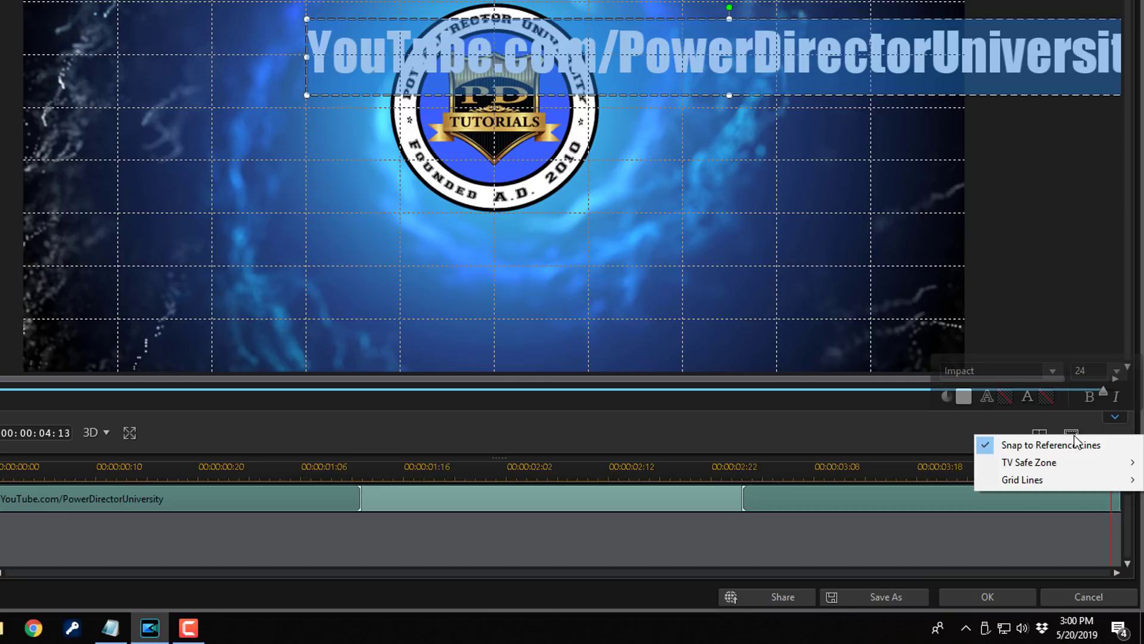
pyautogui.moveTo(1064, 484)
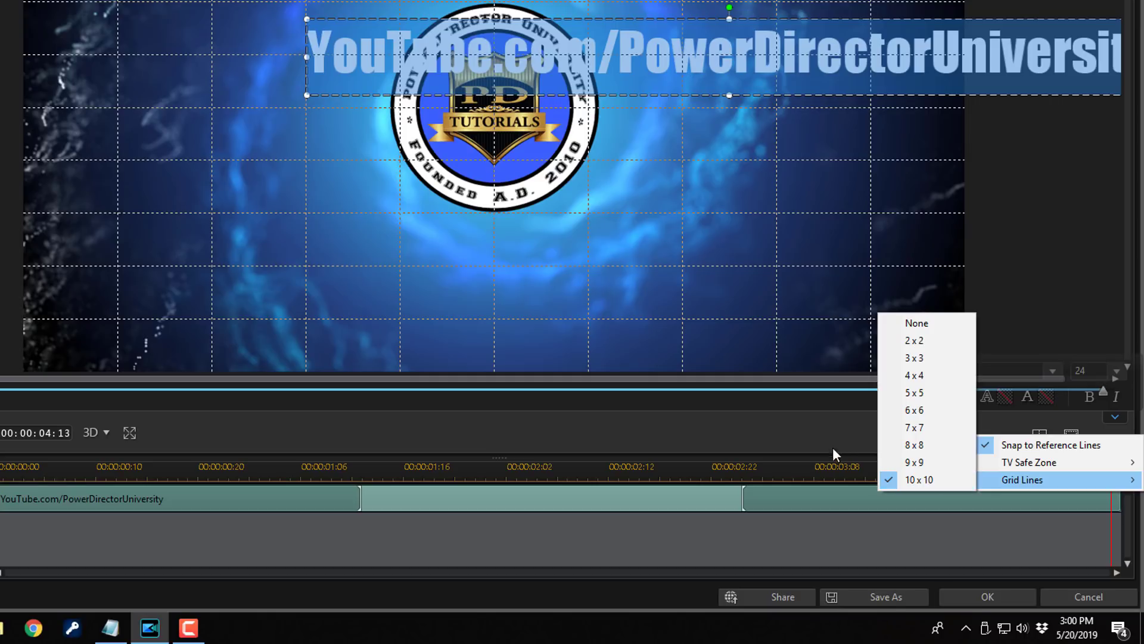
pyautogui.moveTo(739, 442); pyautogui.dragTo(999, 430)
pyautogui.moveTo(915, 365); pyautogui.dragTo(1013, 411)
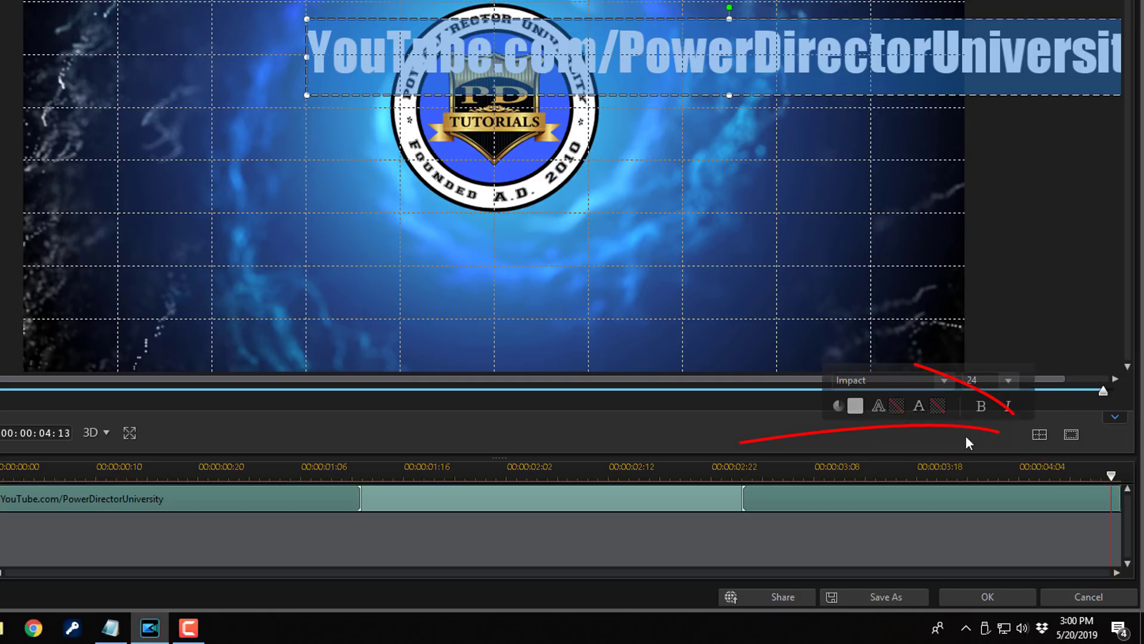
# Align the title to horizontal center and bottom, then lift it slightly to 0.501, 0.873
pyautogui.click(1040, 435)
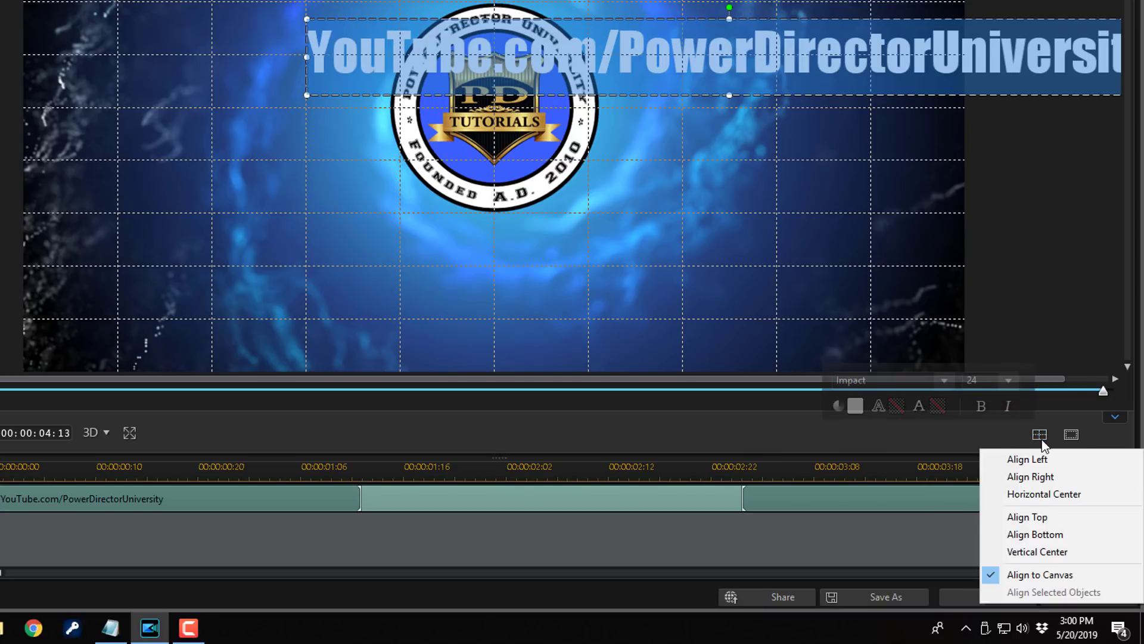
pyautogui.click(1034, 493)
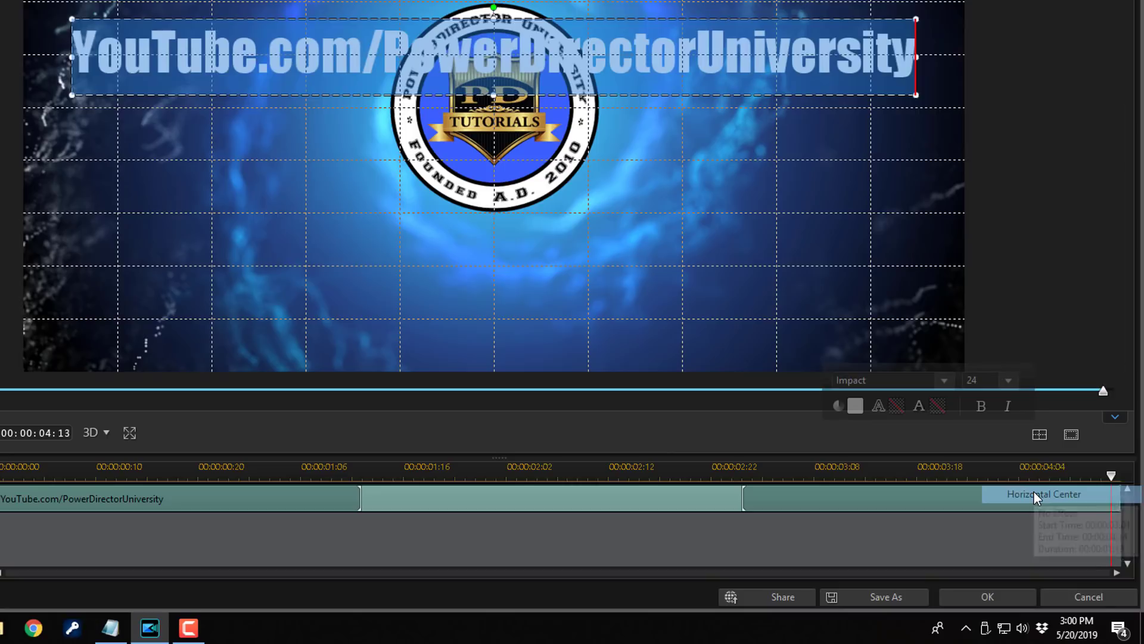
pyautogui.click(1039, 435)
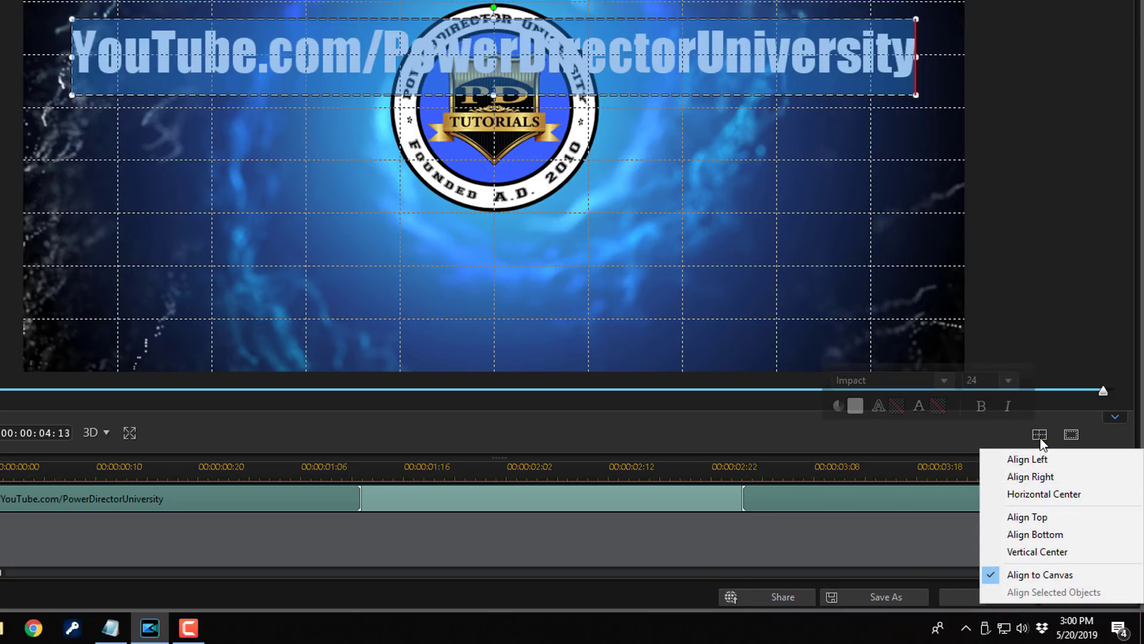
pyautogui.click(1049, 535)
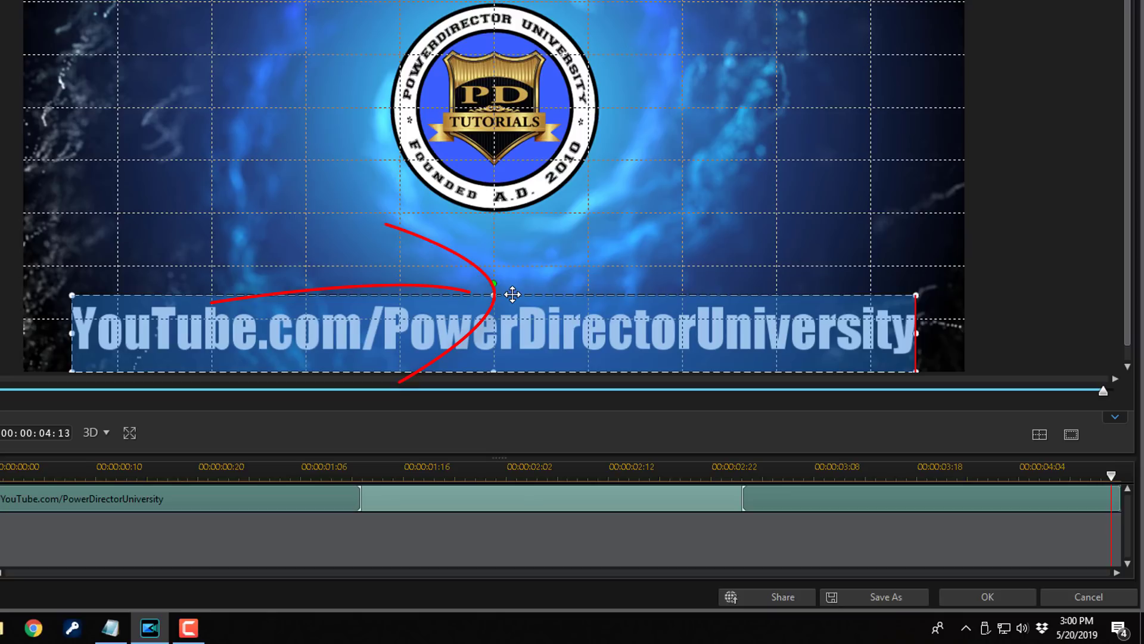
pyautogui.click(512, 294)
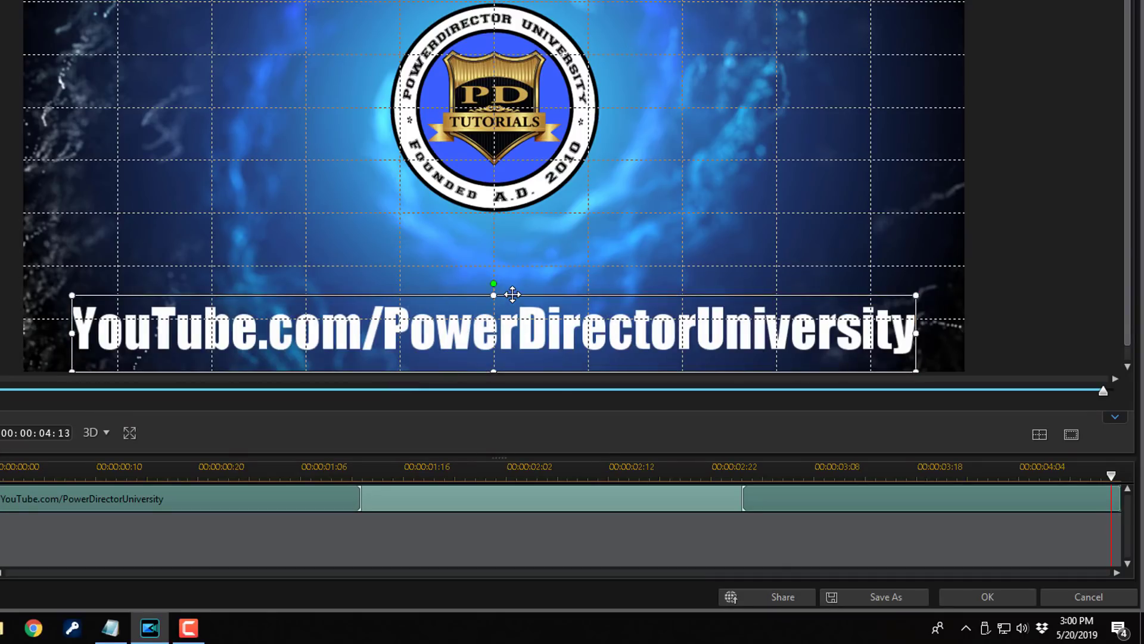
pyautogui.moveTo(512, 294); pyautogui.dragTo(512, 270)
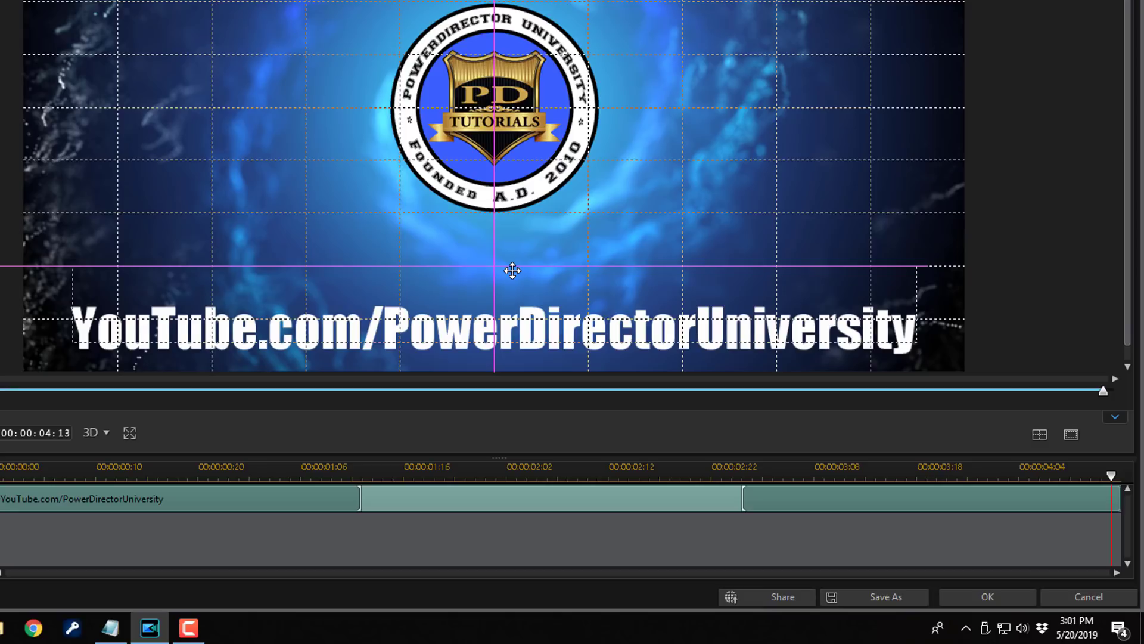
pyautogui.moveTo(512, 270); pyautogui.dragTo(514, 271)
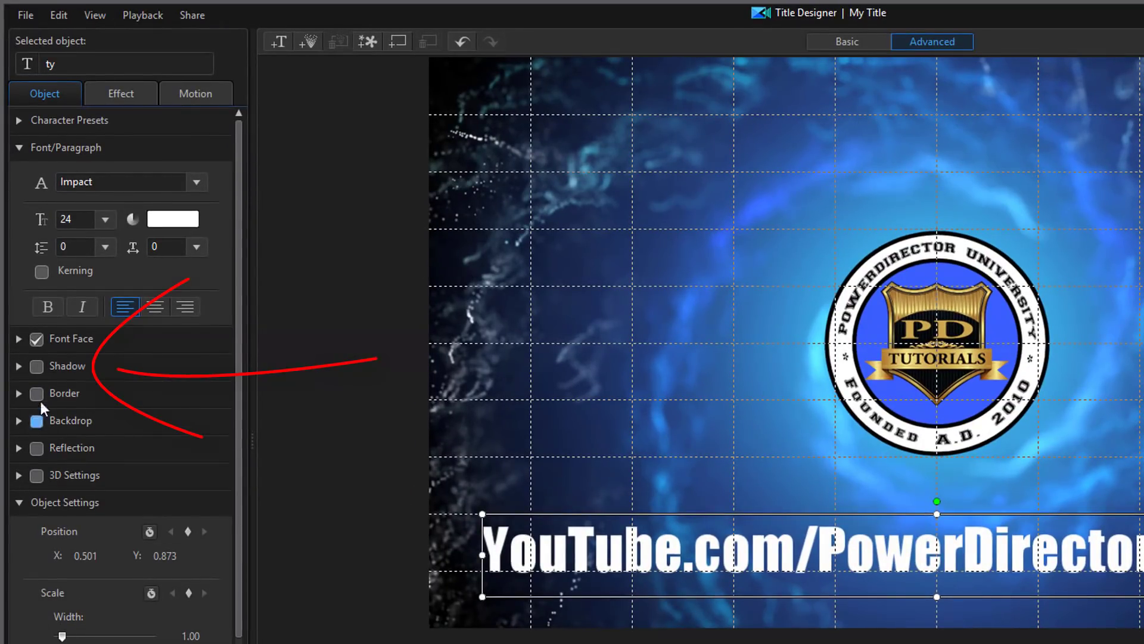
# Enable the title's shadow and reduce its distance from 3.0 to 1.0
pyautogui.click(34, 371)
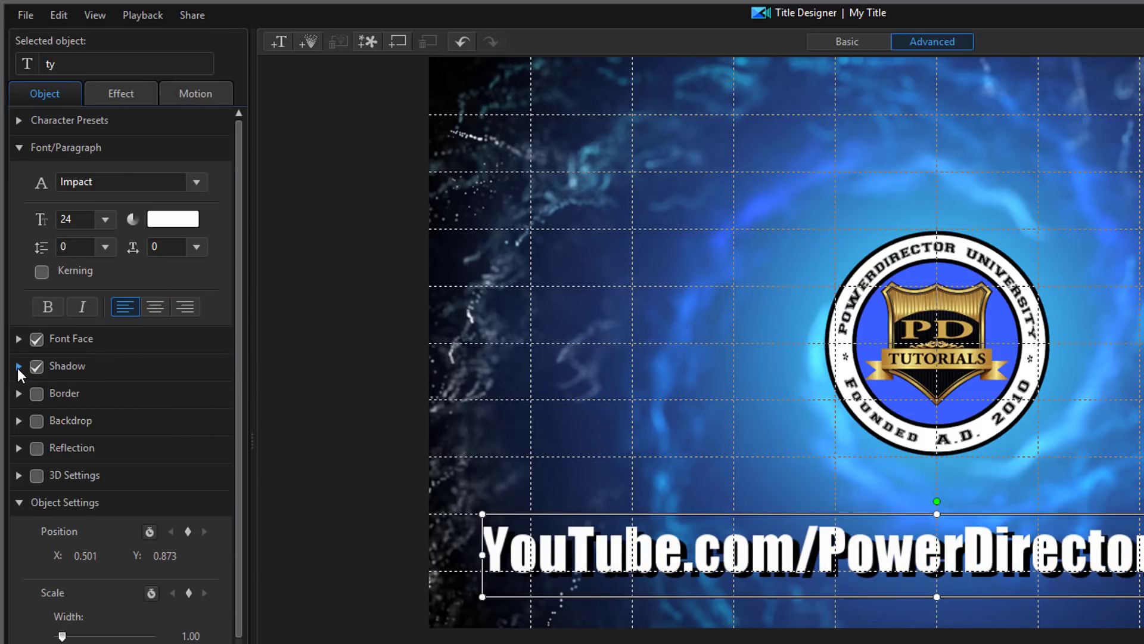
pyautogui.click(18, 367)
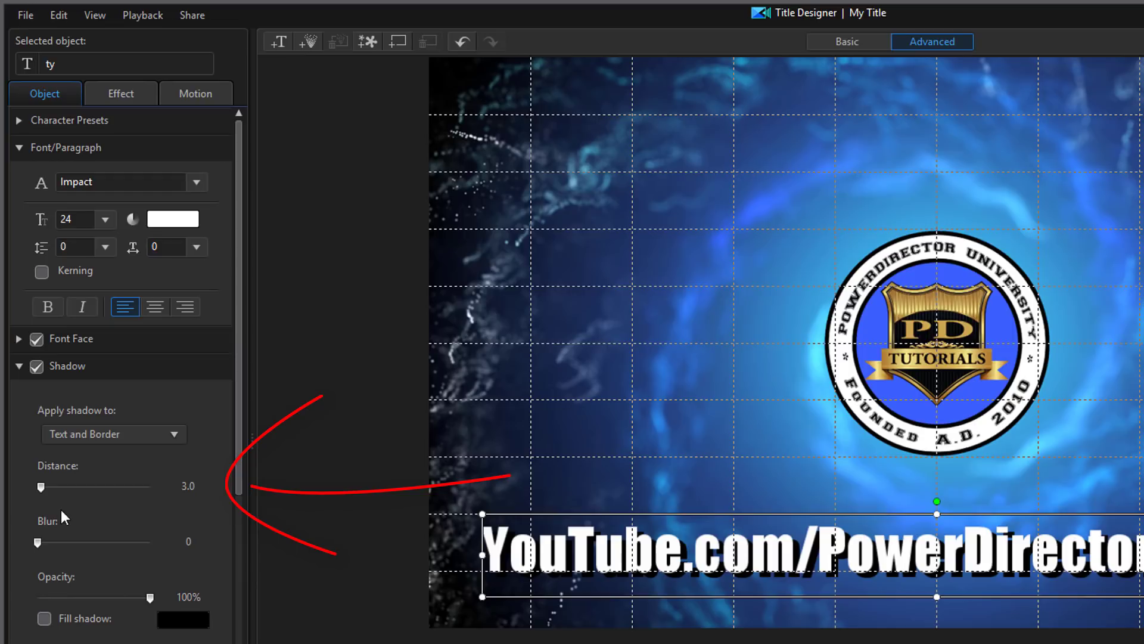
pyautogui.moveTo(196, 490)
pyautogui.moveTo(198, 488); pyautogui.dragTo(134, 482)
pyautogui.write('1')
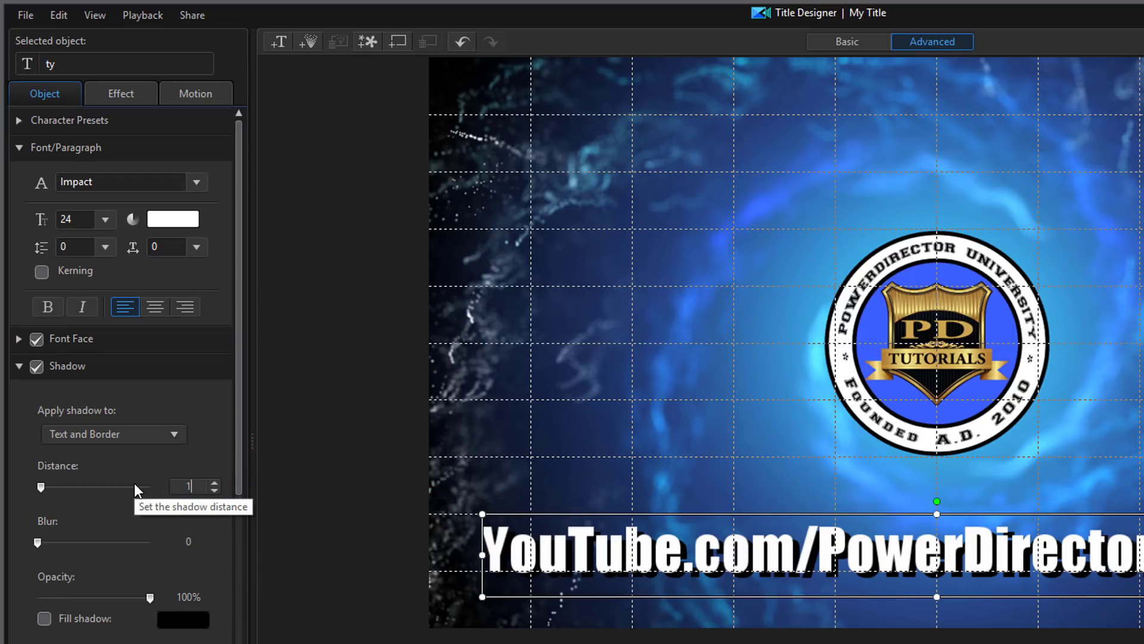
pyautogui.press('Return')
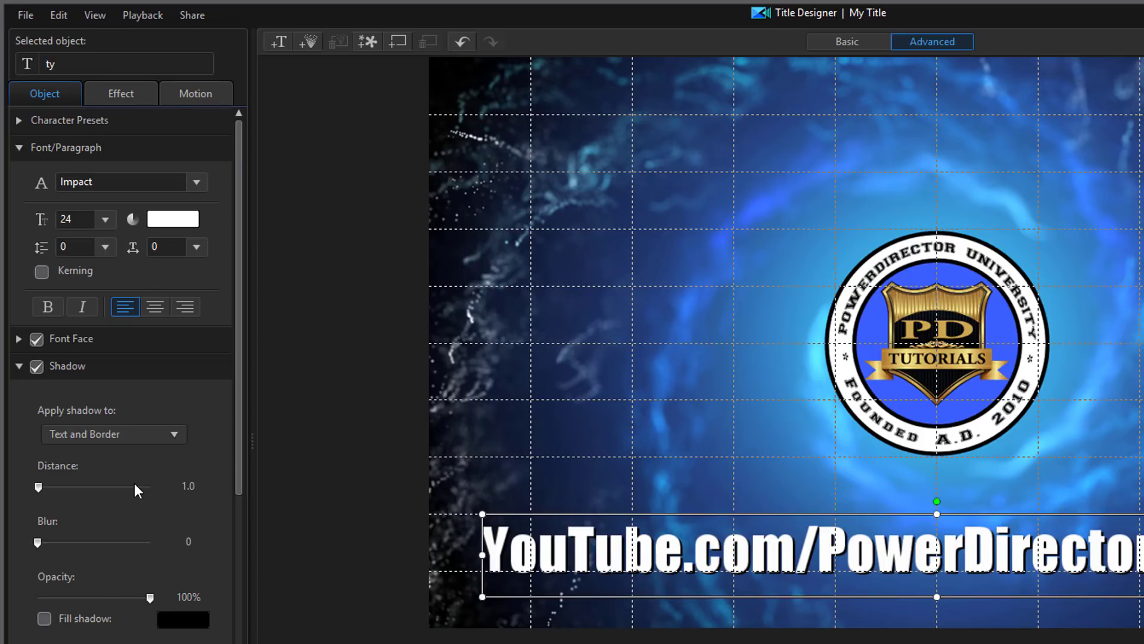
pyautogui.click(19, 367)
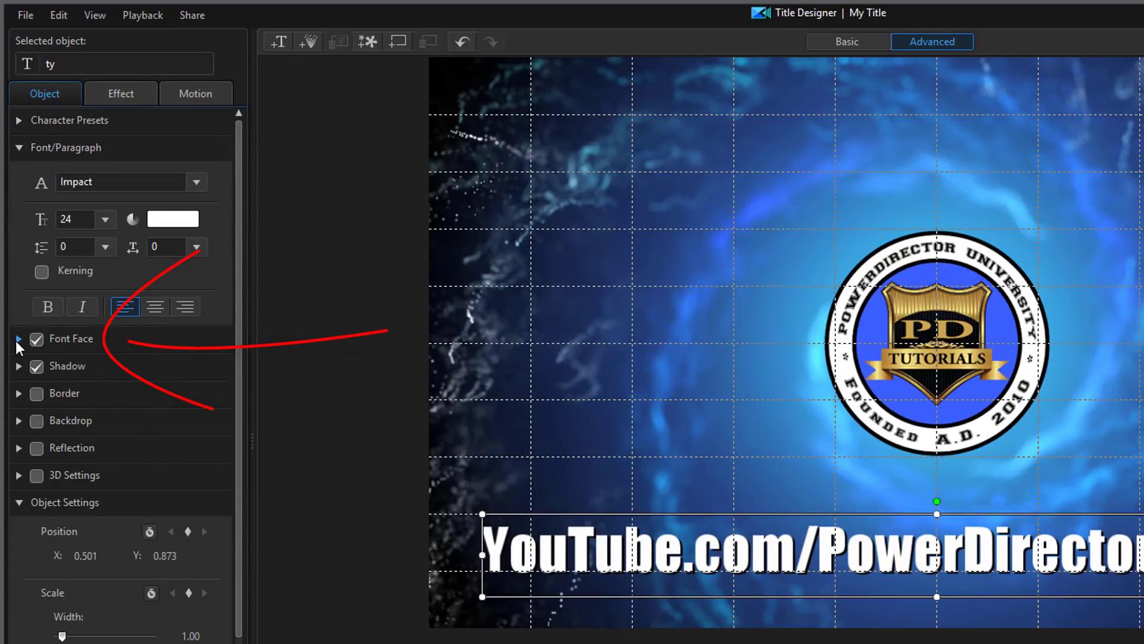
# Switch the title fill to 2 Color Gradient and pick a blue end colour
pyautogui.click(18, 338)
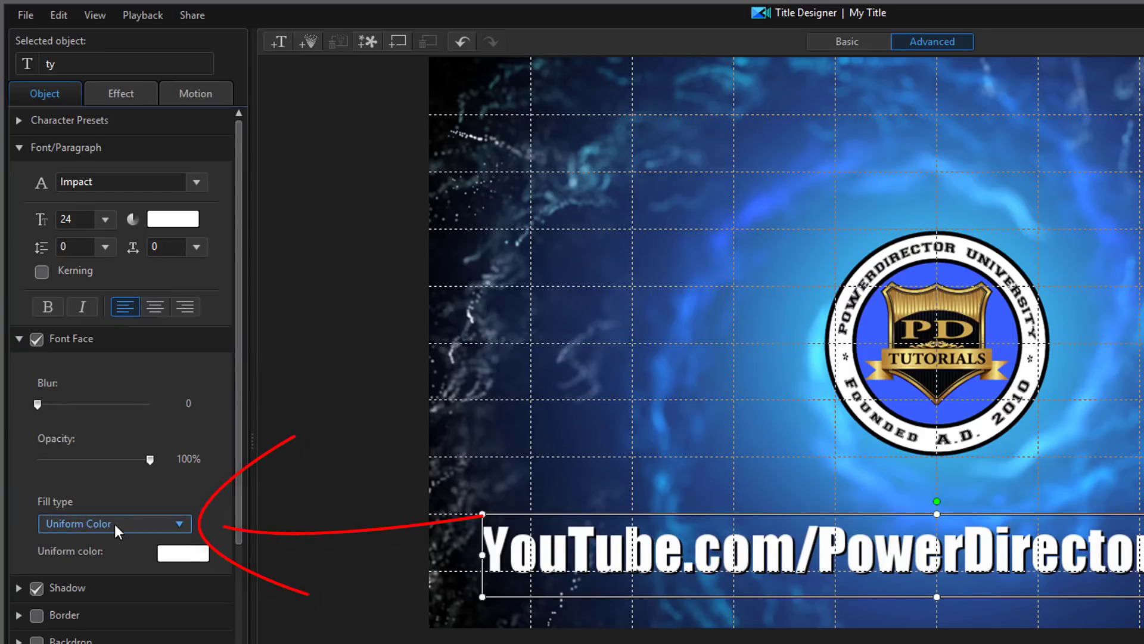
pyautogui.click(184, 527)
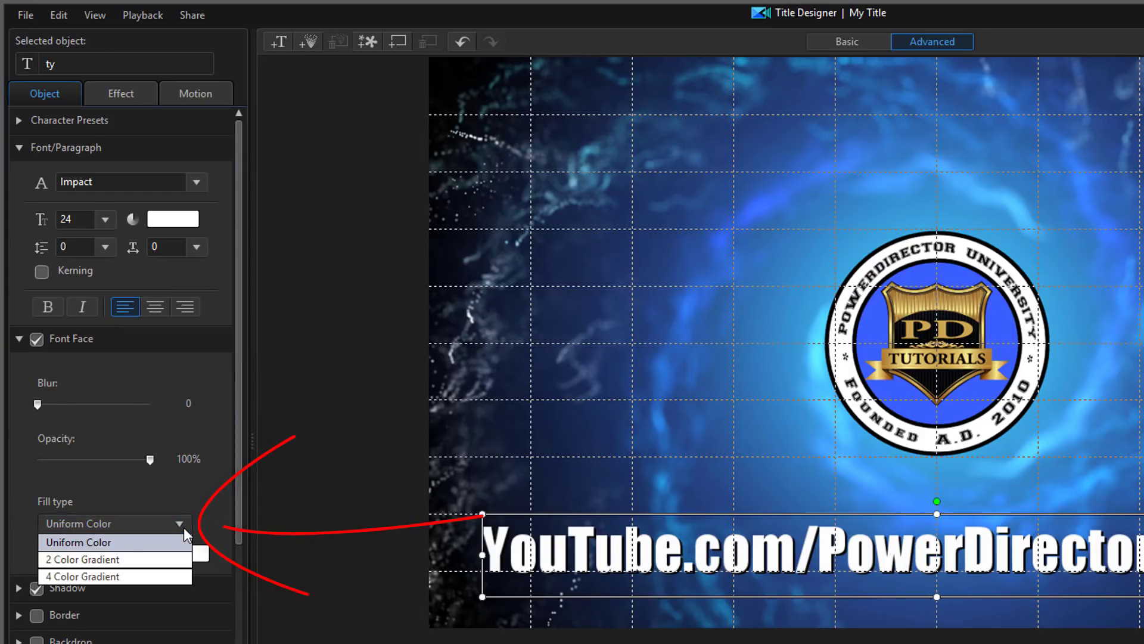
pyautogui.click(117, 559)
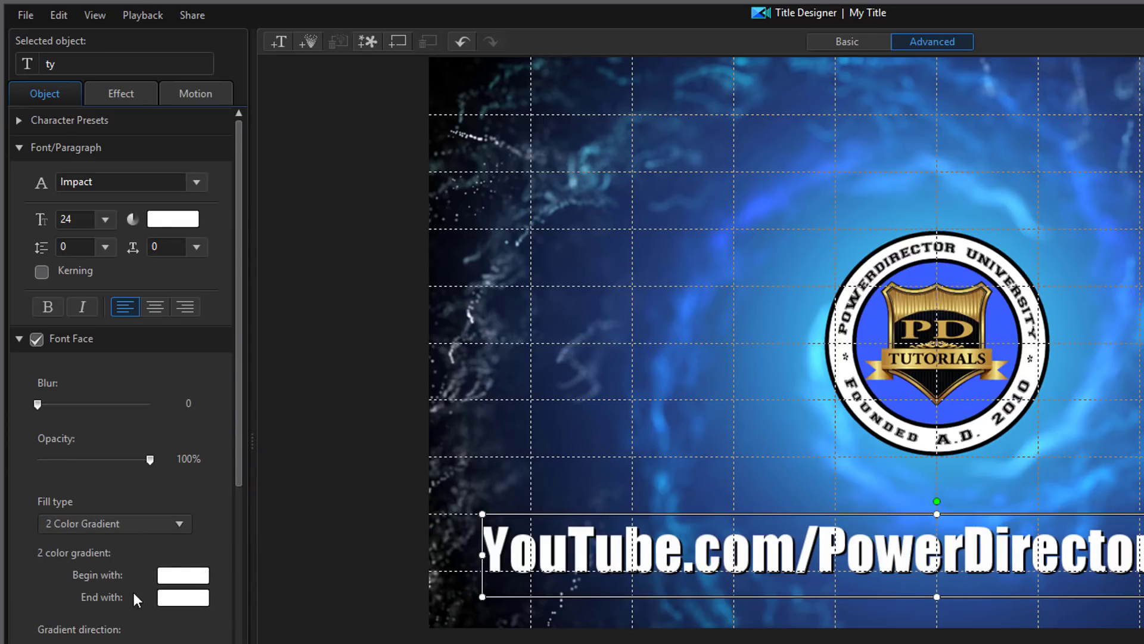
pyautogui.click(180, 602)
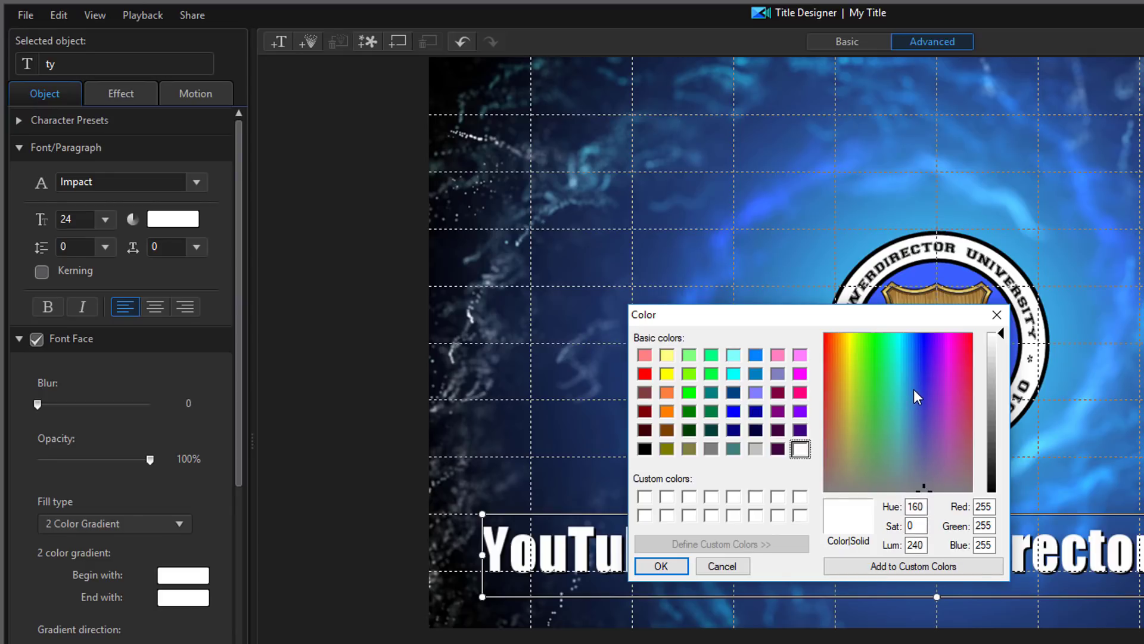
pyautogui.moveTo(913, 388); pyautogui.dragTo(910, 391)
pyautogui.click(755, 354)
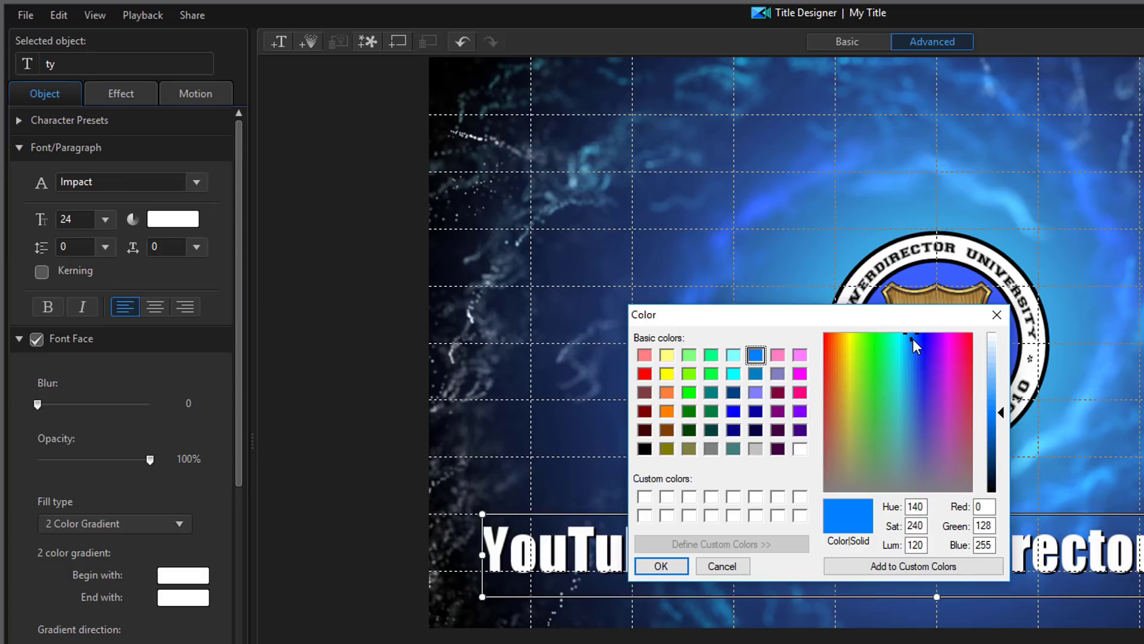
pyautogui.moveTo(912, 339); pyautogui.dragTo(914, 385)
pyautogui.moveTo(914, 383); pyautogui.dragTo(914, 385)
pyautogui.click(988, 507)
# Set the gradient end colour to RGB 56, 138, 199 and apply the title design
pyautogui.moveTo(987, 507); pyautogui.dragTo(951, 506)
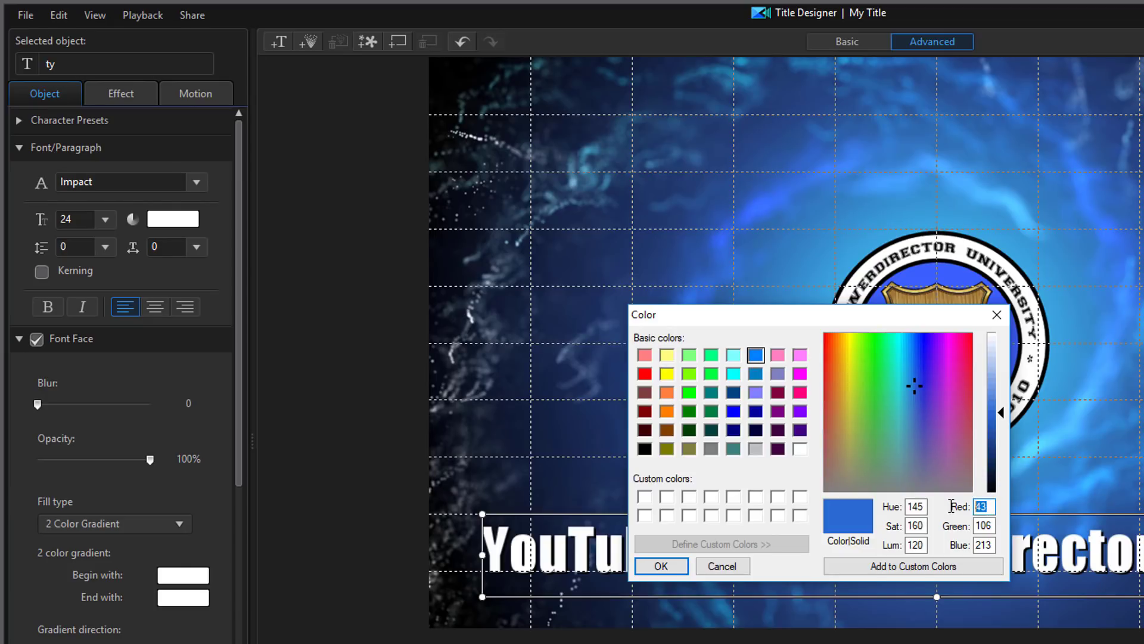
pyautogui.write('56')
pyautogui.press('Tab')
pyautogui.write('138')
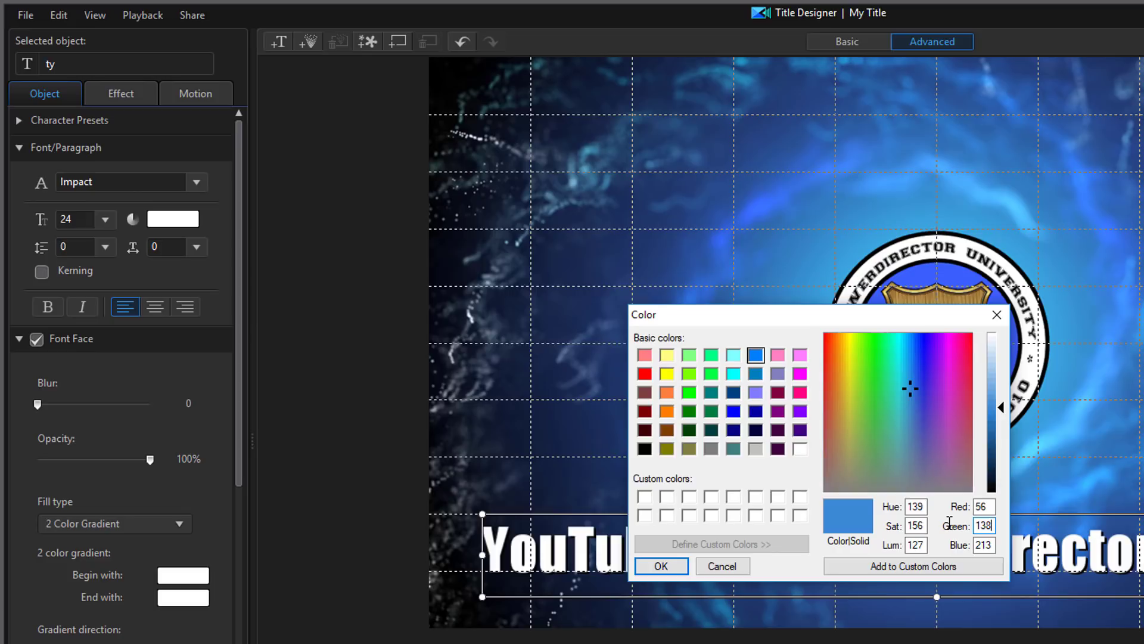
pyautogui.click(983, 546)
pyautogui.doubleClick(983, 545)
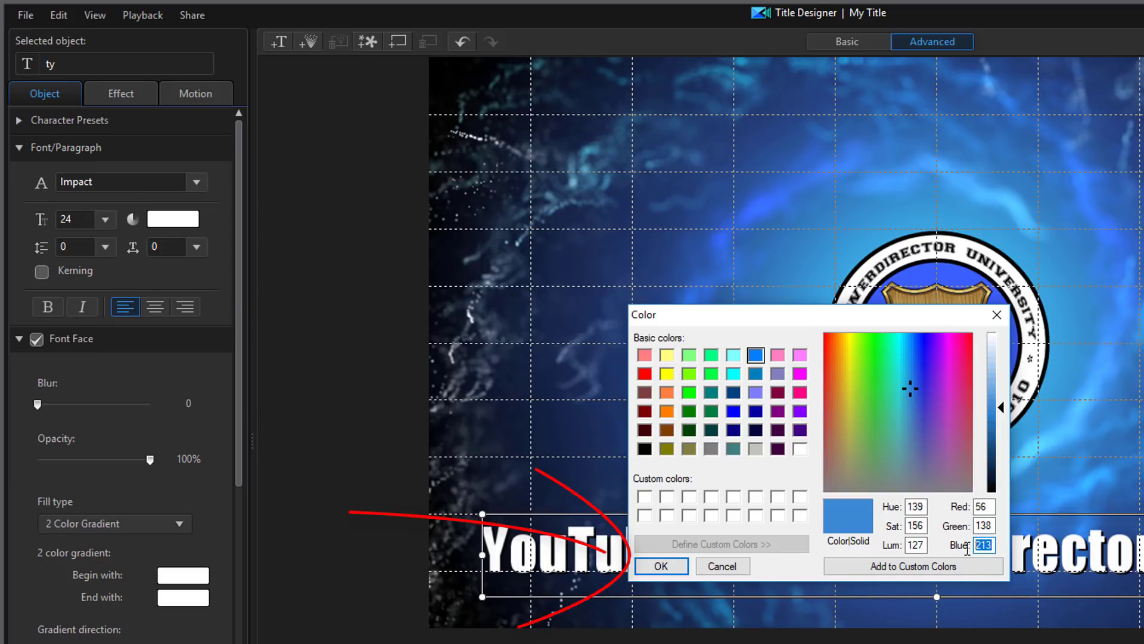
pyautogui.write('199')
pyautogui.click(660, 566)
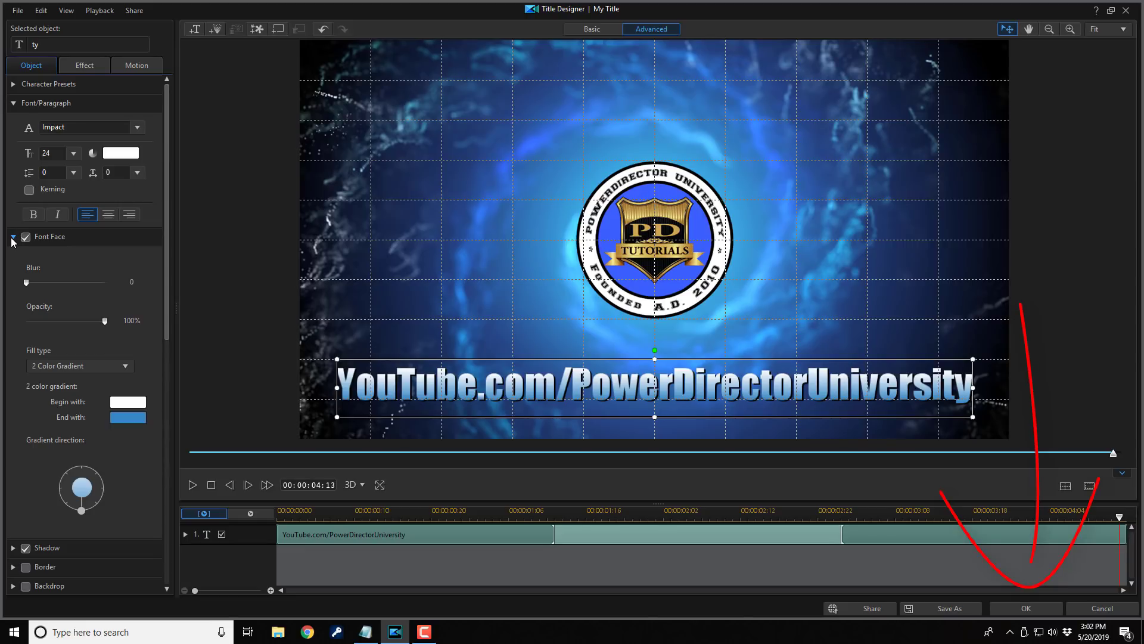
pyautogui.click(1022, 609)
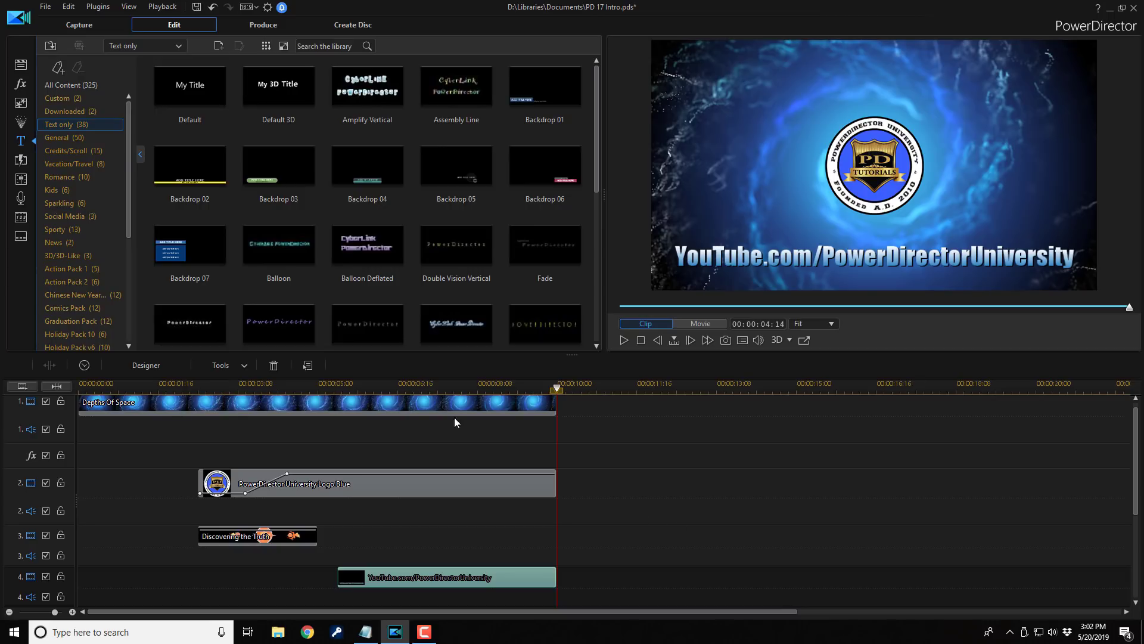
# Play the intro from about 4 seconds to check the gradient title, then return to 2 seconds
pyautogui.moveTo(558, 390); pyautogui.dragTo(303, 405)
pyautogui.press('space')
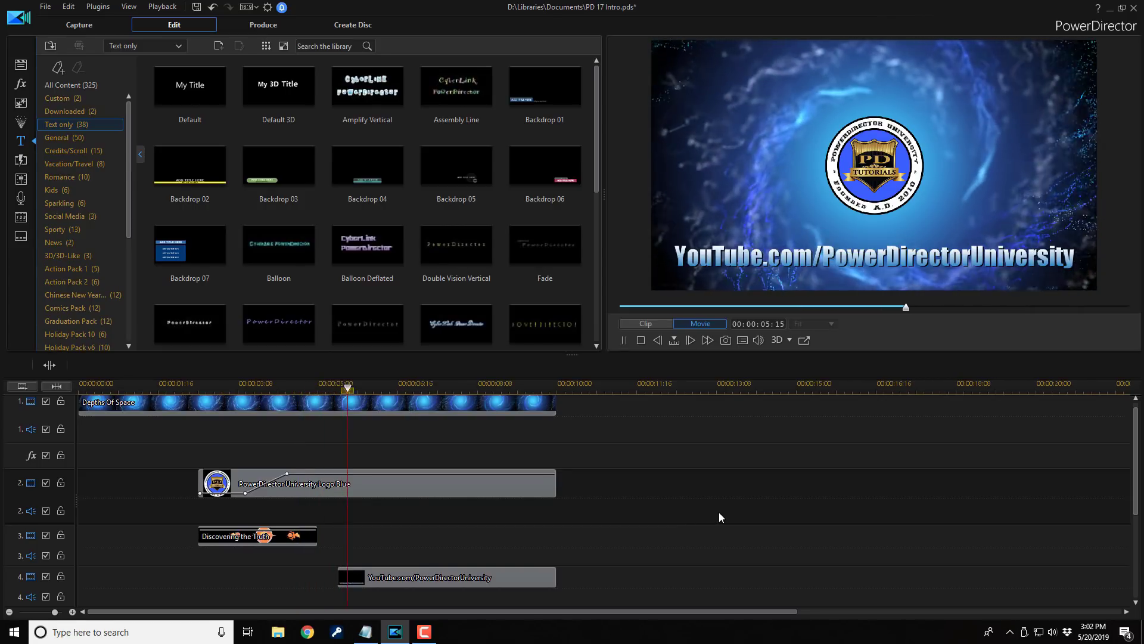
pyautogui.press('space')
pyautogui.click(196, 387)
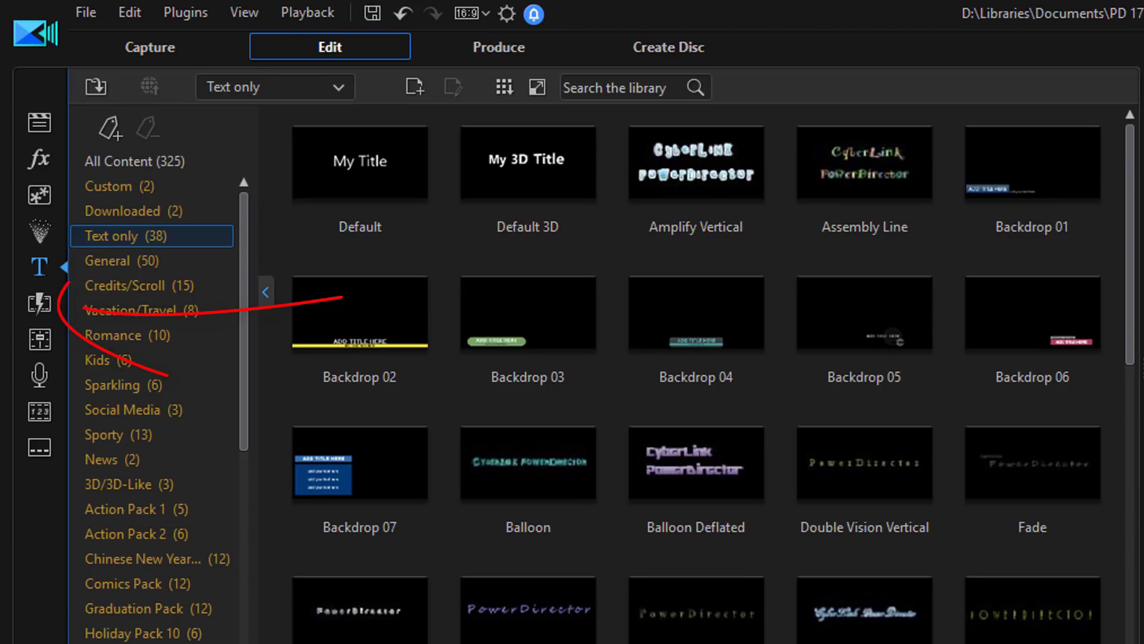
# Place the Water Droplets transition at the start of the title clip on track 4
pyautogui.click(43, 302)
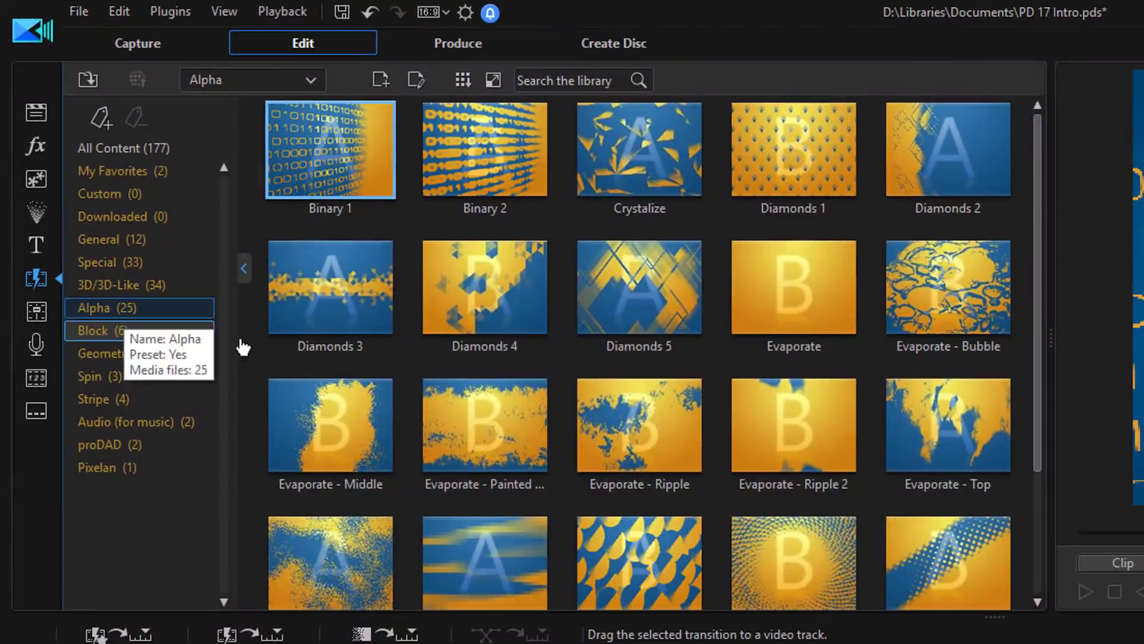
pyautogui.scroll(-3, 1040, 392)
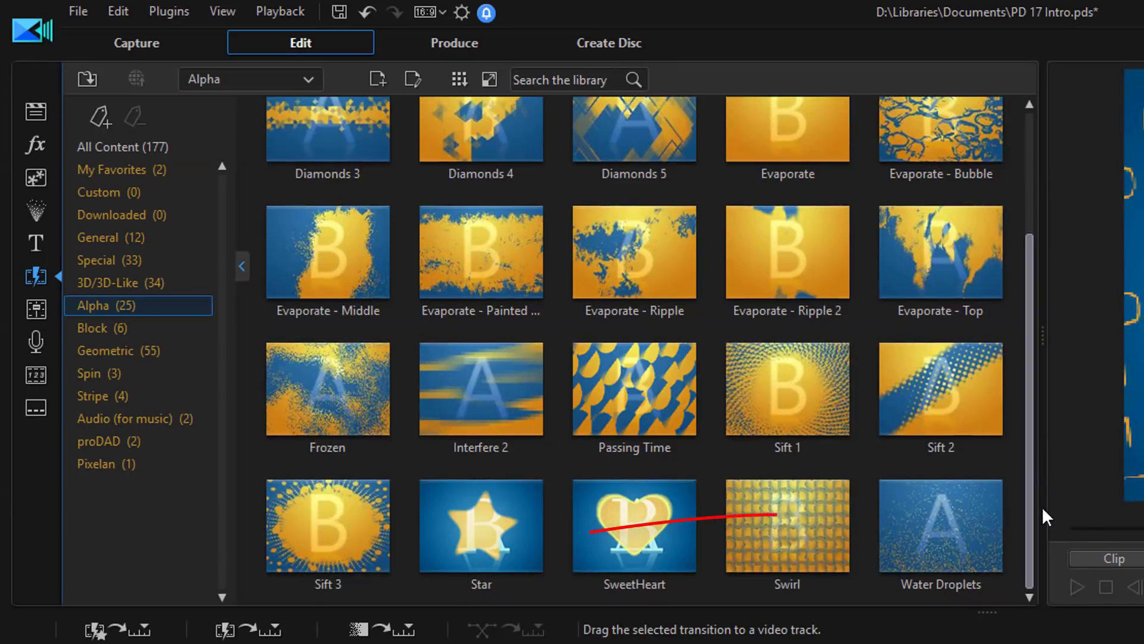
pyautogui.click(1001, 560)
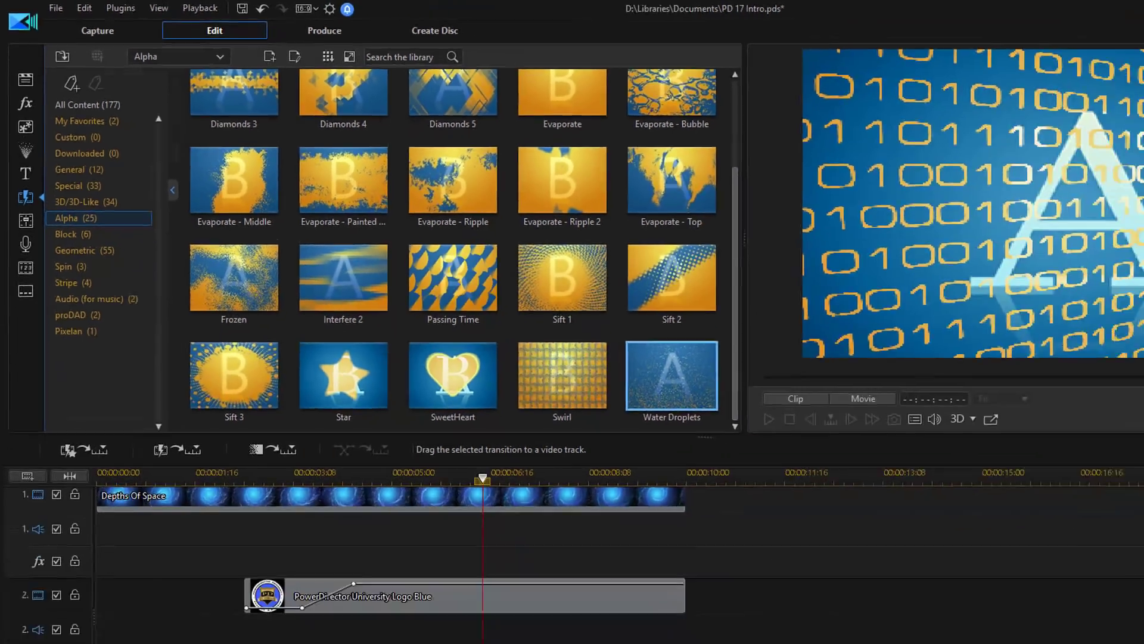
pyautogui.moveTo(933, 522); pyautogui.dragTo(356, 575)
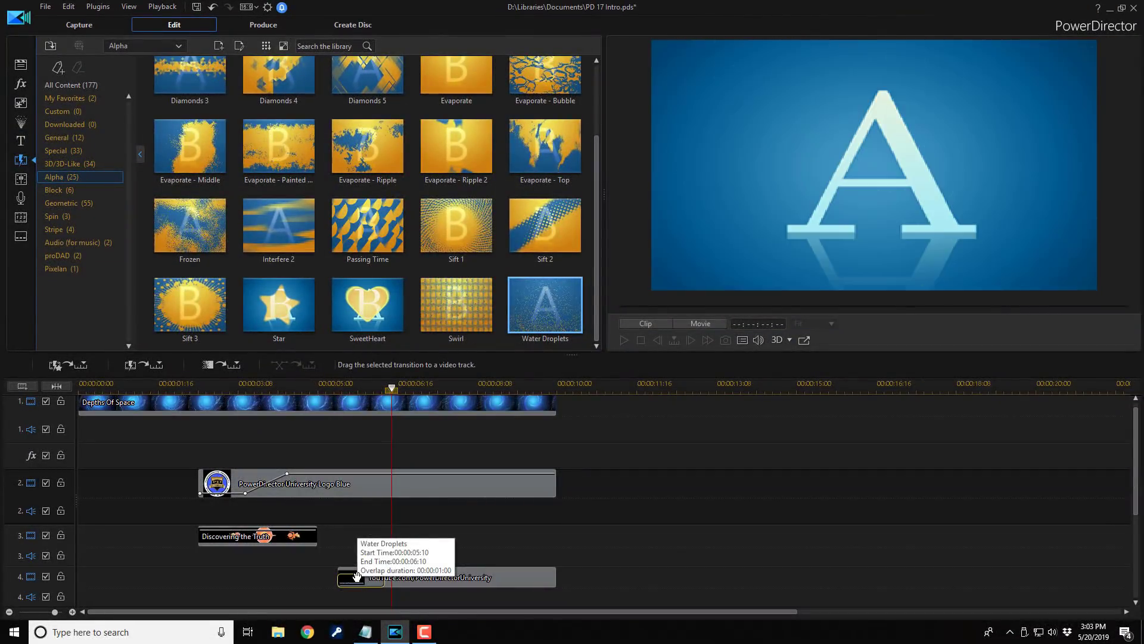
pyautogui.click(356, 575)
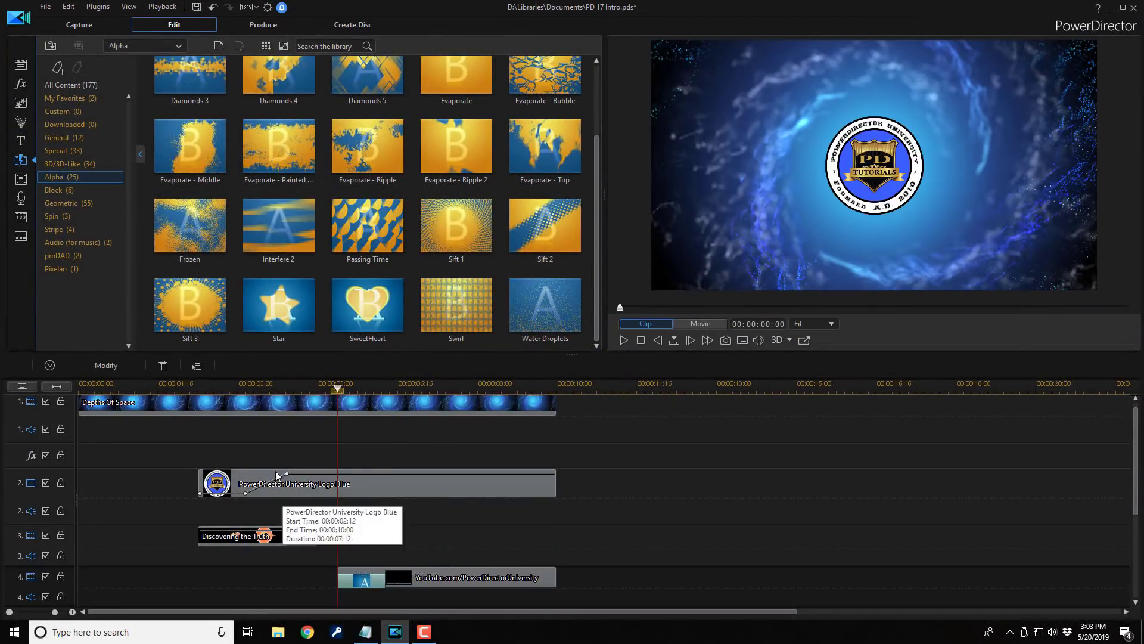
# Preview the intro from about 2 seconds to check the transition
pyautogui.click(187, 403)
pyautogui.click(757, 533)
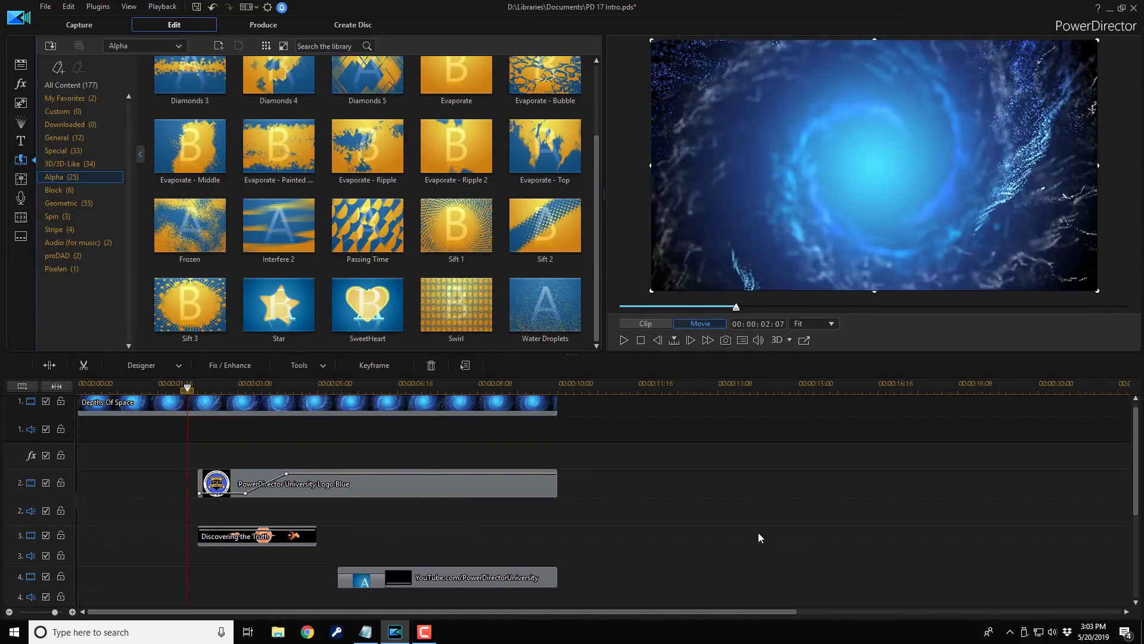
pyautogui.press('space')
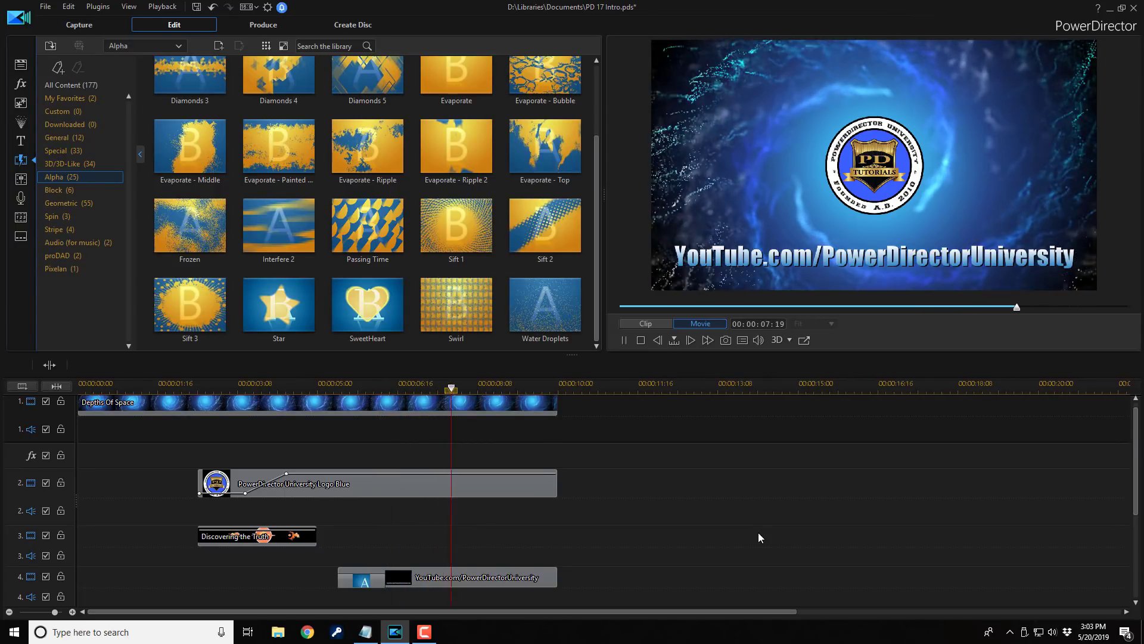
pyautogui.press('space')
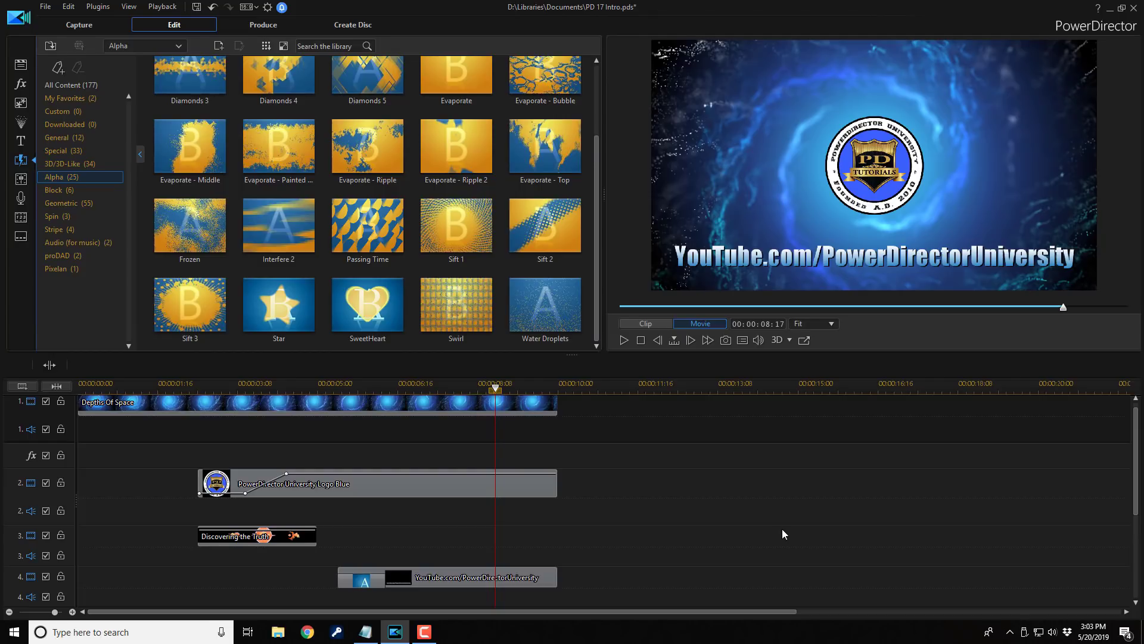
# Drag Game Plan_10.Wav onto audio track 5, spanning 00:00:00:00 to 00:00:10:00
pyautogui.click(20, 63)
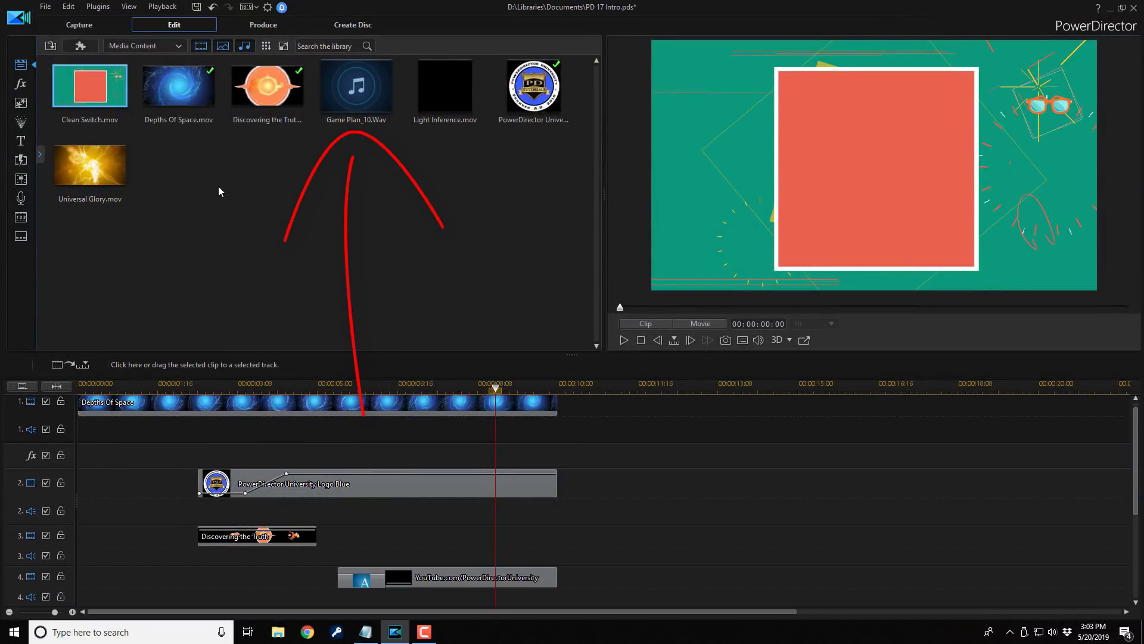
pyautogui.click(366, 92)
pyautogui.moveTo(370, 95); pyautogui.dragTo(66, 563)
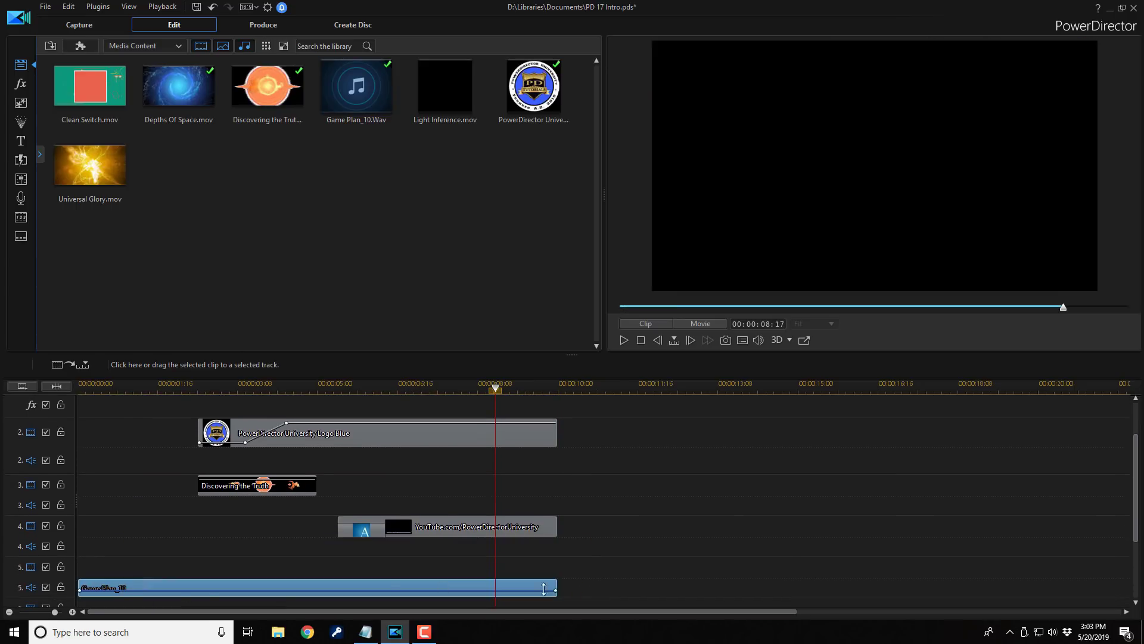
pyautogui.moveTo(1136, 471); pyautogui.dragTo(1135, 438)
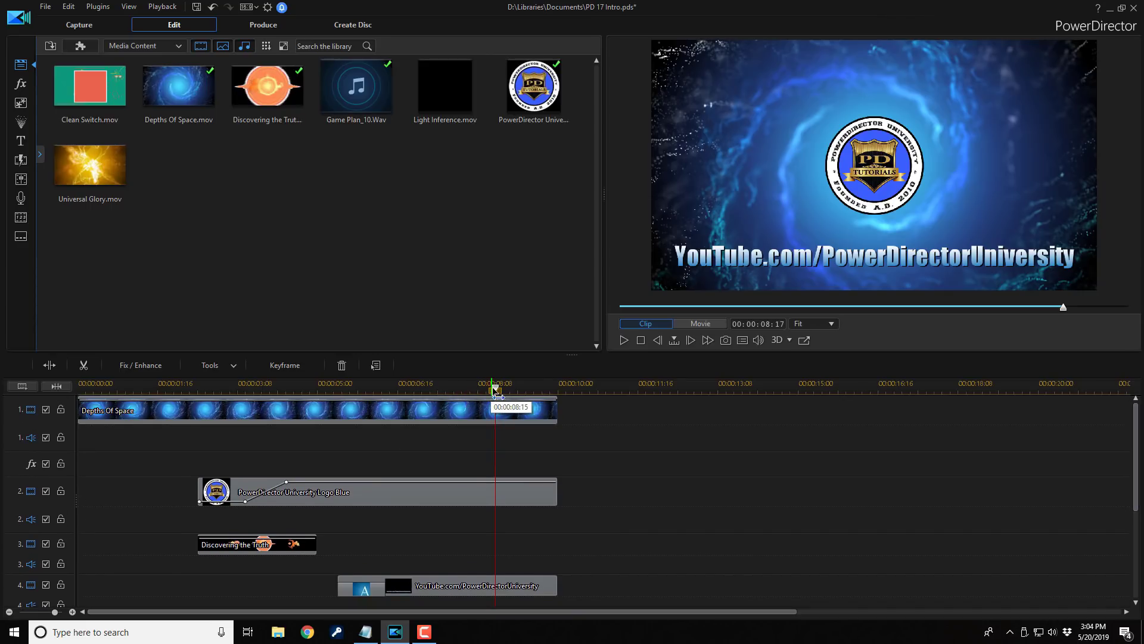
pyautogui.click(401, 387)
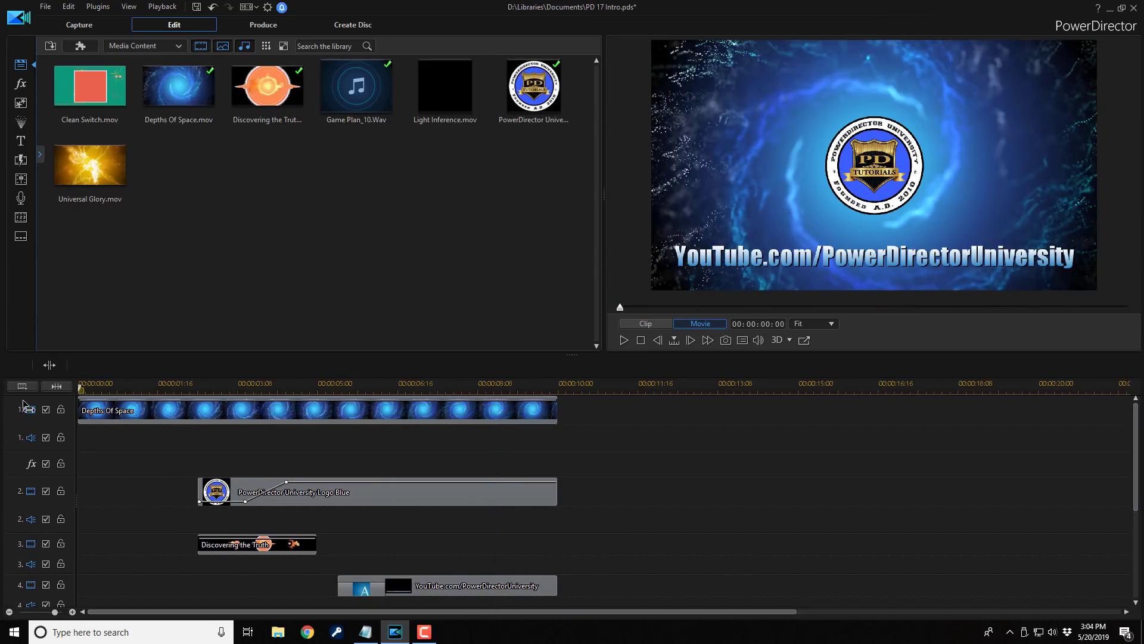
pyautogui.click(523, 495)
pyautogui.press('Home')
pyautogui.press('space')
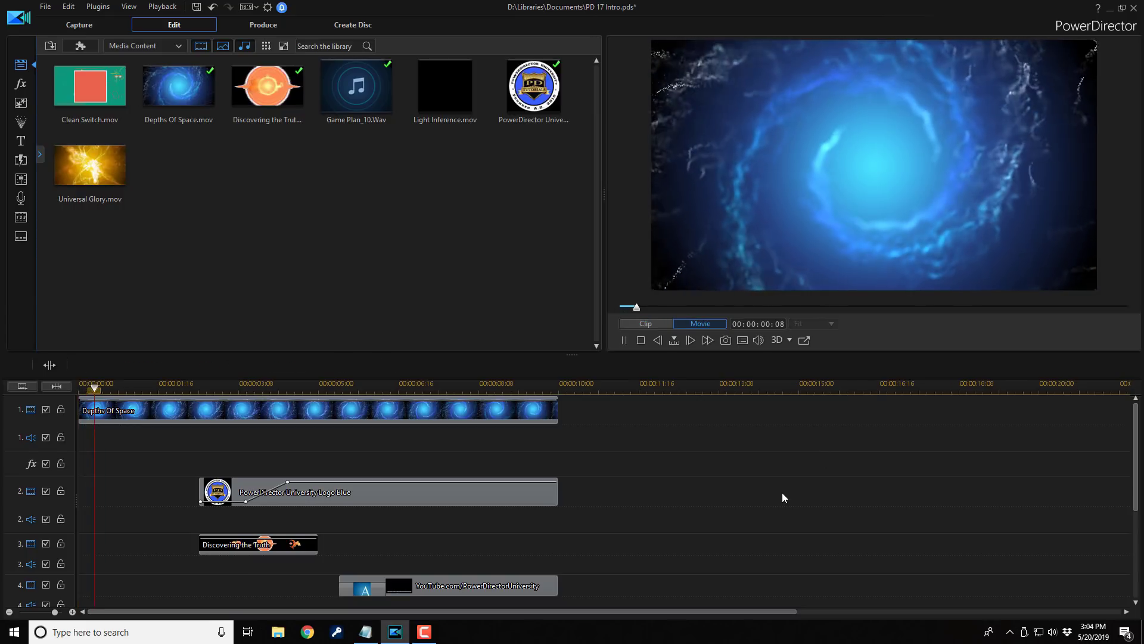